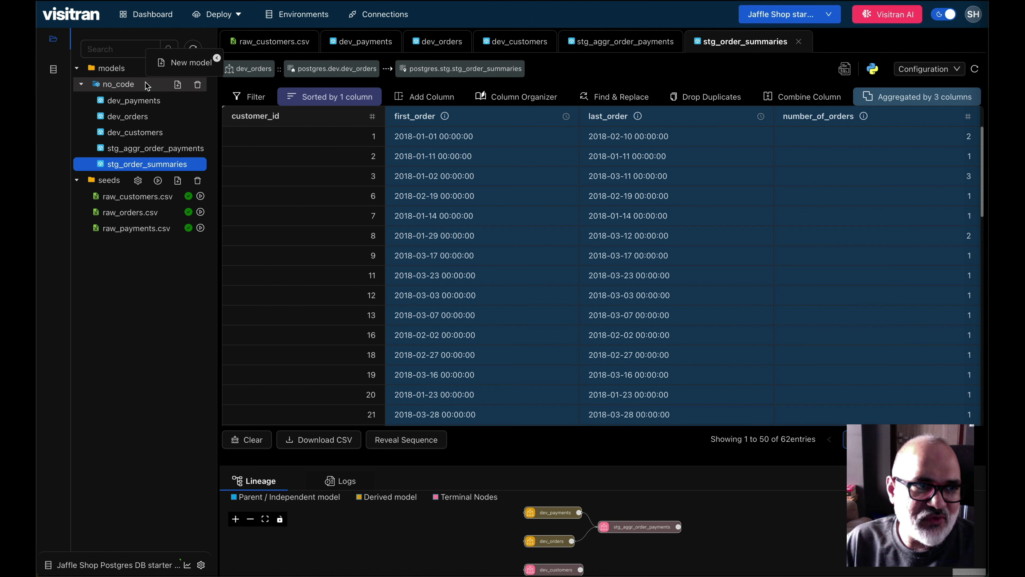
Step: Create a new model named stg_payments_by_type in the no_code folder
left_click(186, 62)
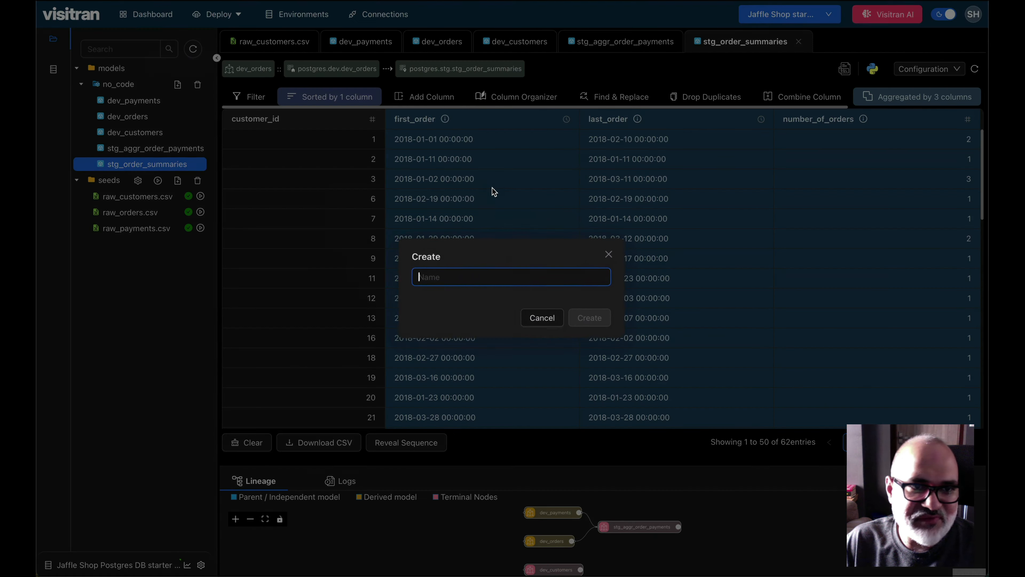
type("stg_payments_by_type")
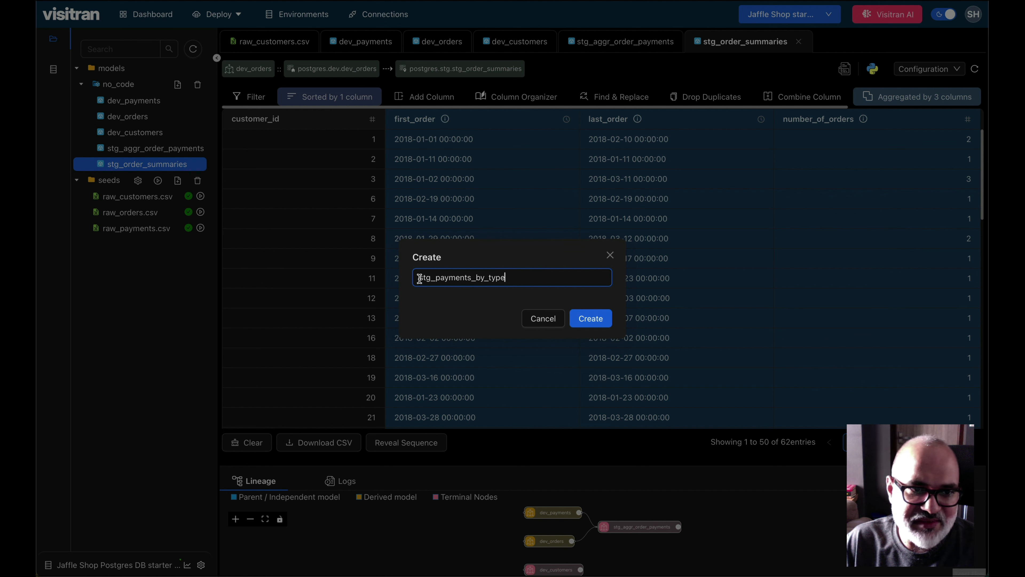
left_click(591, 318)
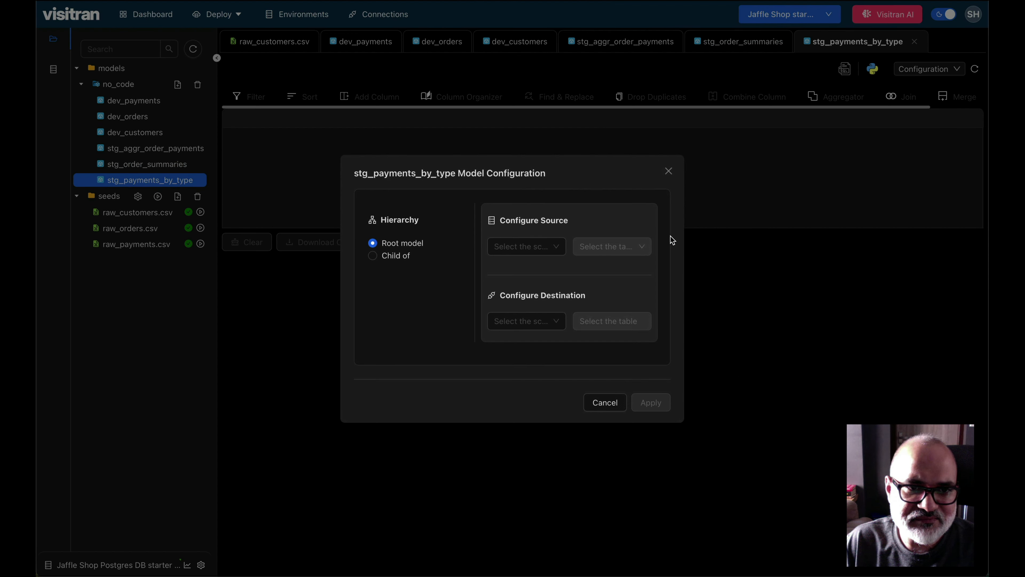
Step: Make the model a child of dev_payments and set its source to the dev_payments table in the dev schema
left_click(372, 255)
left_click(424, 278)
left_click(437, 303)
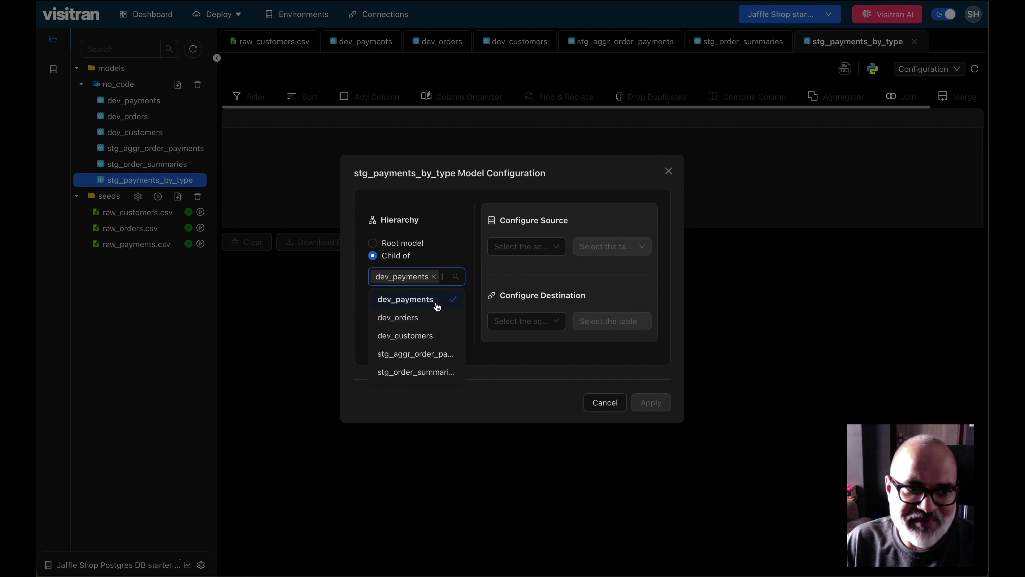
left_click(524, 248)
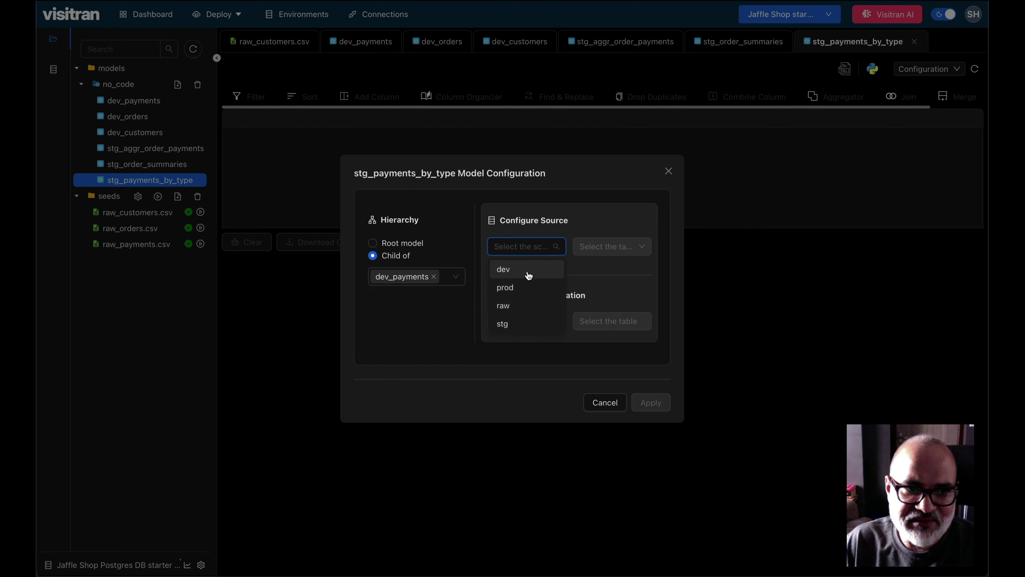
left_click(528, 274)
left_click(616, 247)
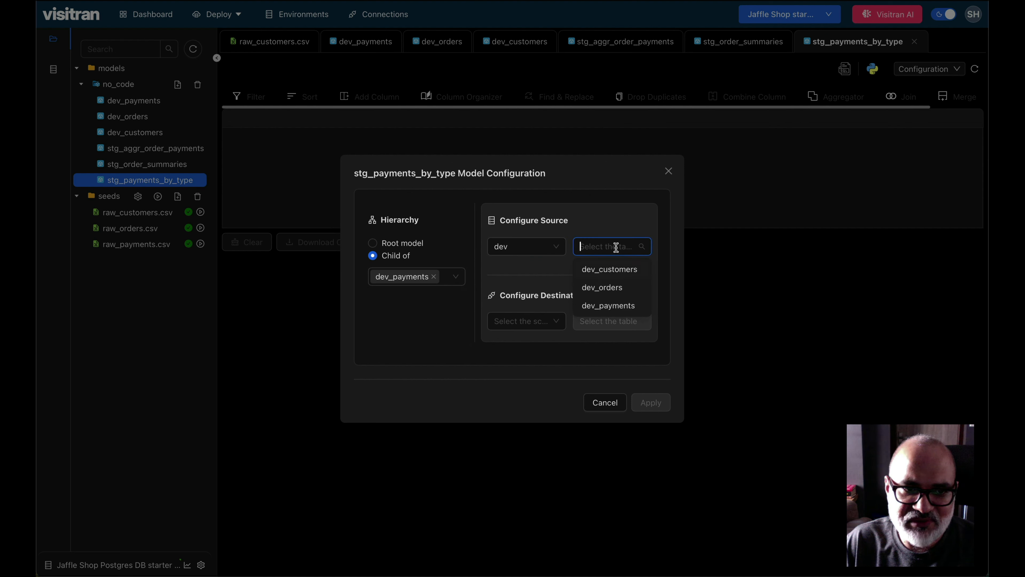
left_click(622, 309)
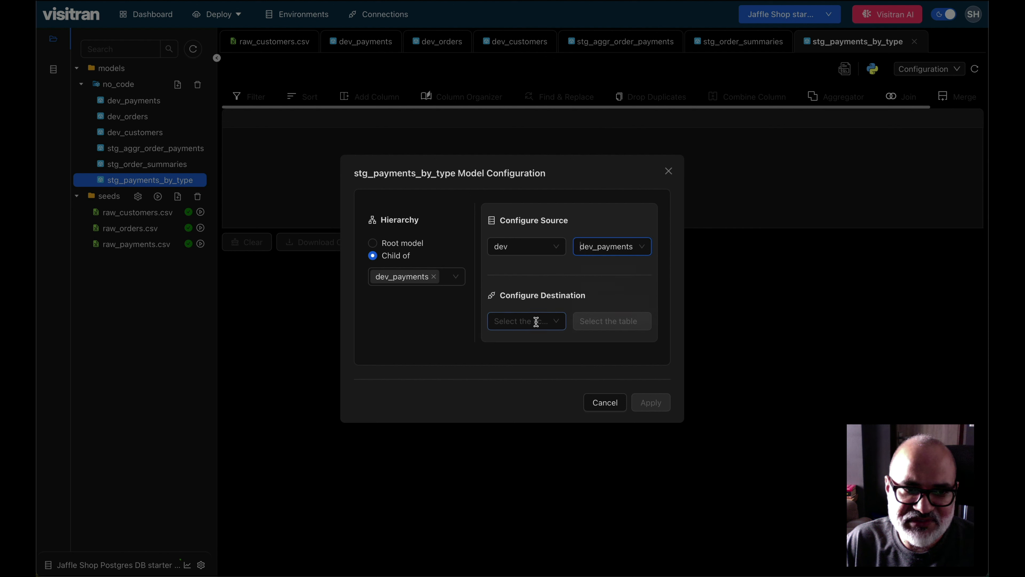
Step: Set the model's destination to table stg_payments_by_type in the stg schema and apply the configuration
left_click(536, 321)
left_click(541, 398)
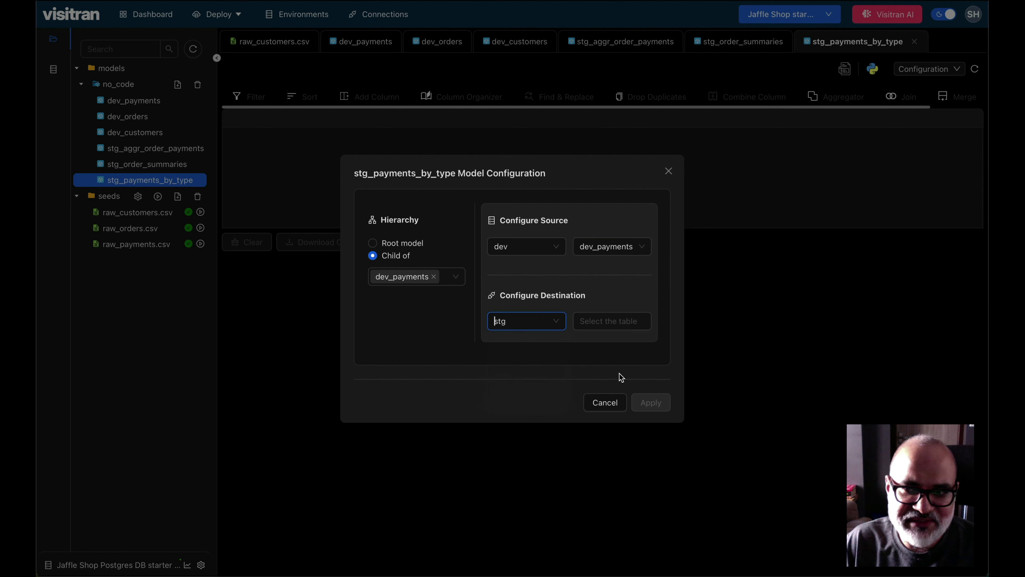
left_click(621, 326)
type("stg_payments_by_type")
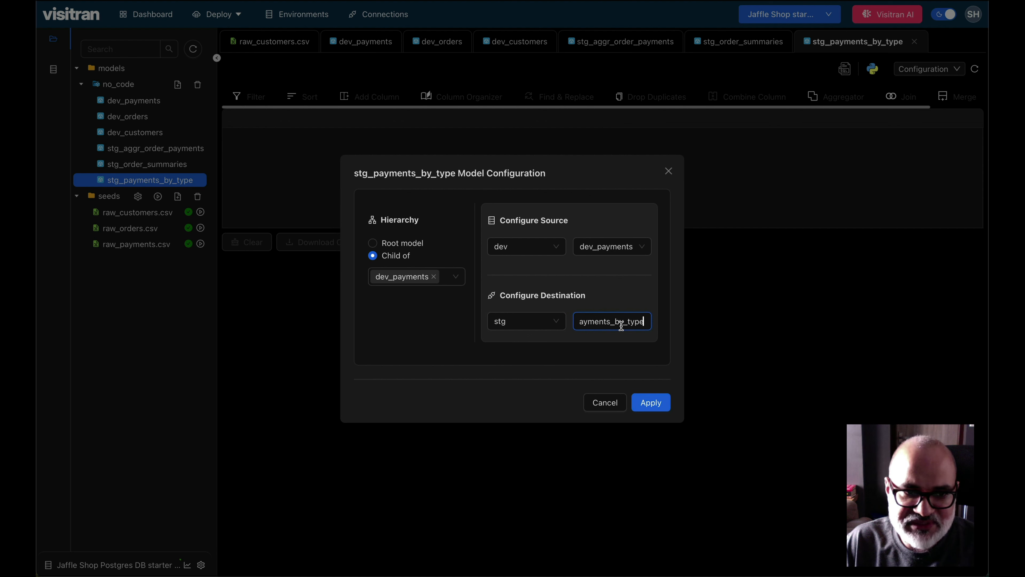
left_click(650, 402)
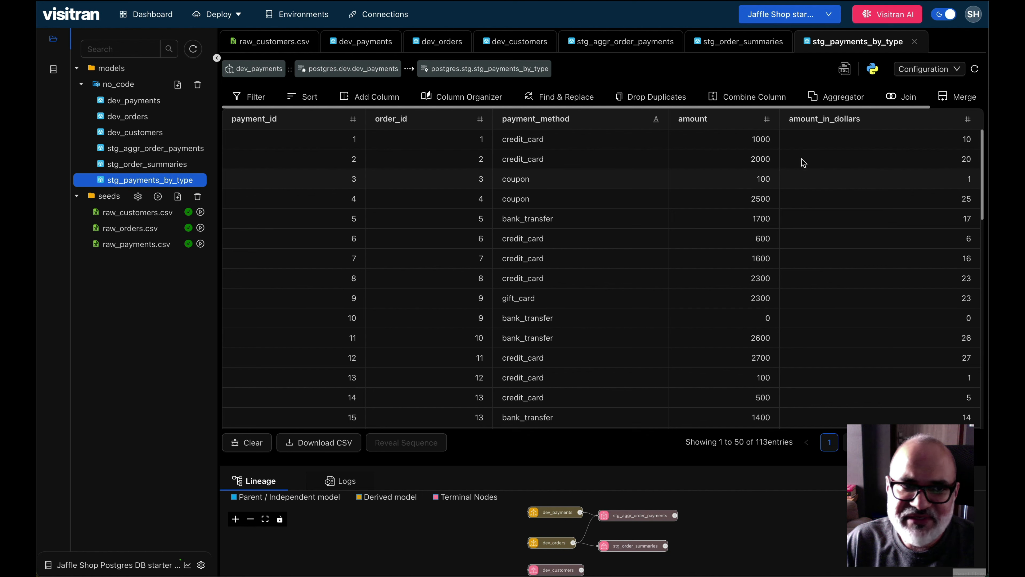
Step: Start a new column in the payments model and name it credit_card_amount
left_click(372, 100)
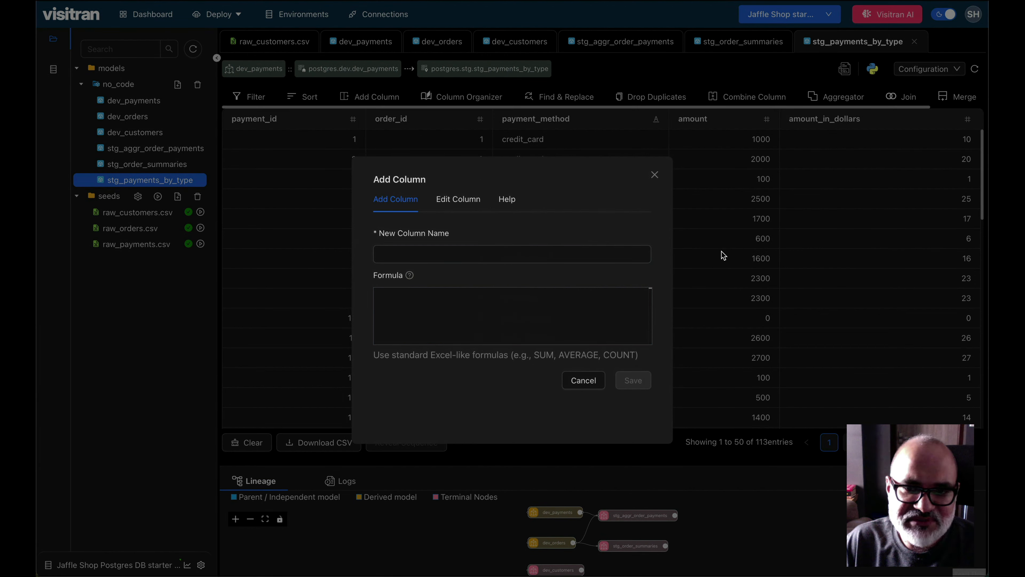
left_click(486, 246)
type("c")
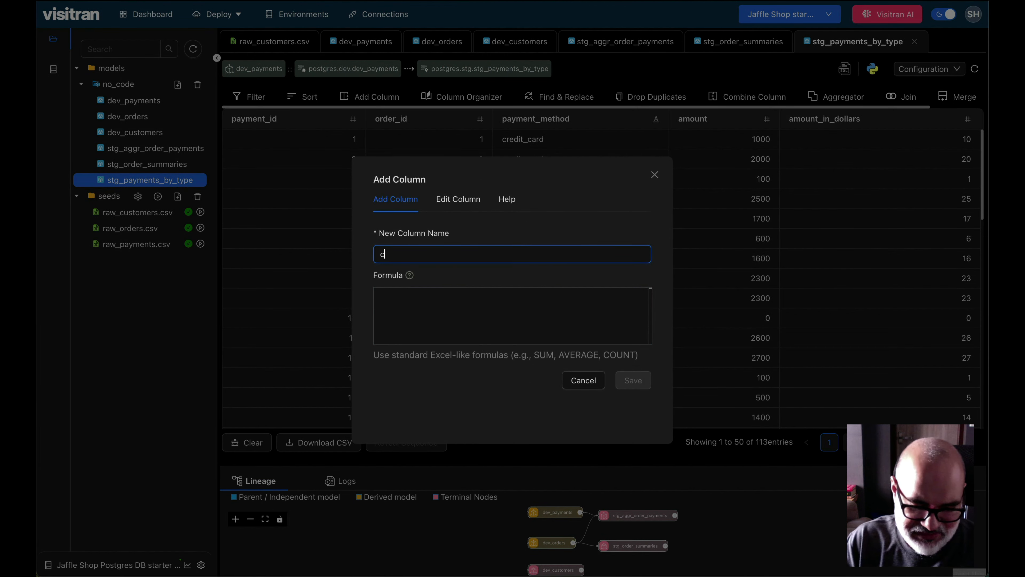
type("redit_card")
key("BackSpace")
key("BackSpace")
key("BackSpace")
key("BackSpace")
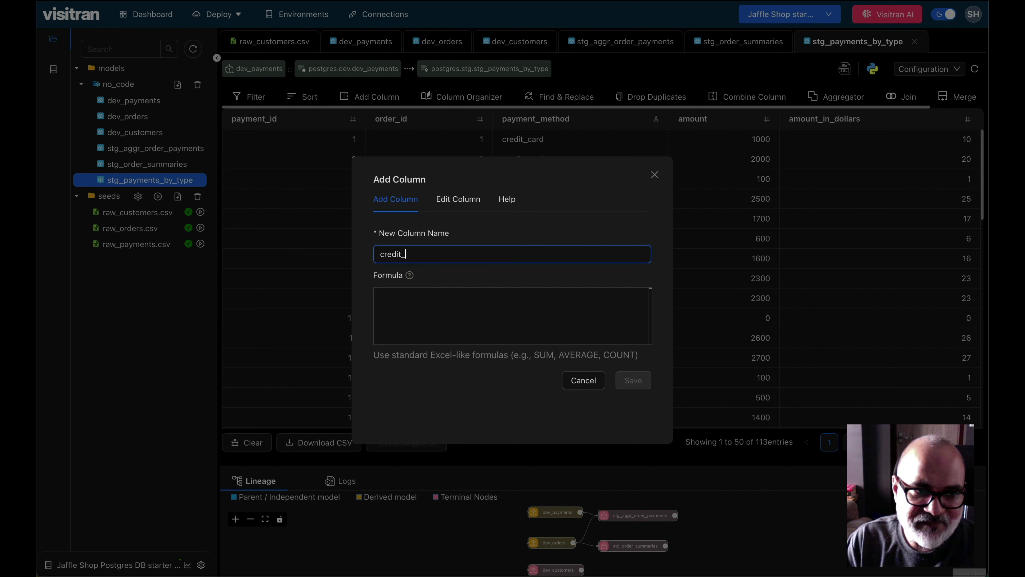
type("card_amount")
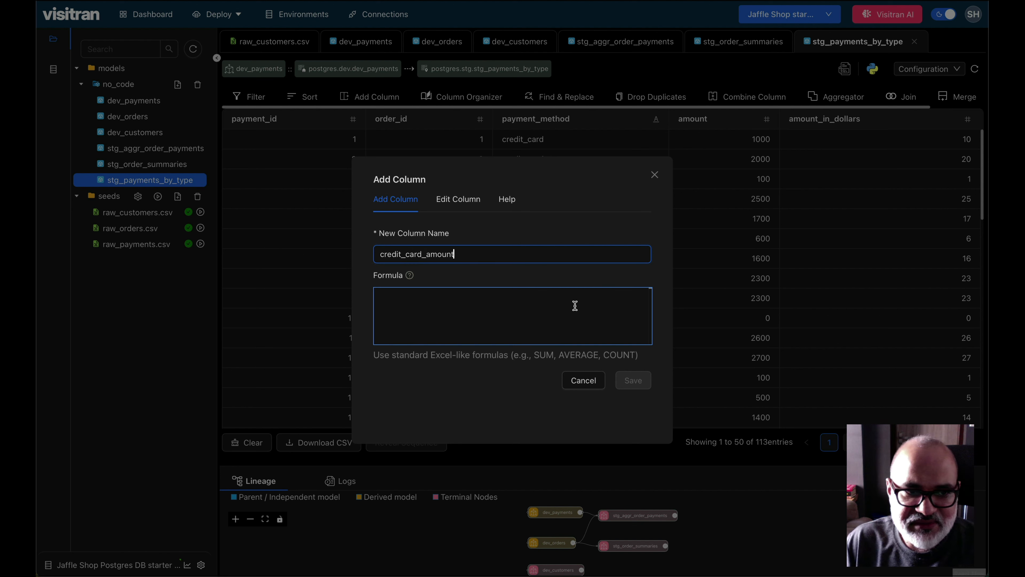
type("IF")
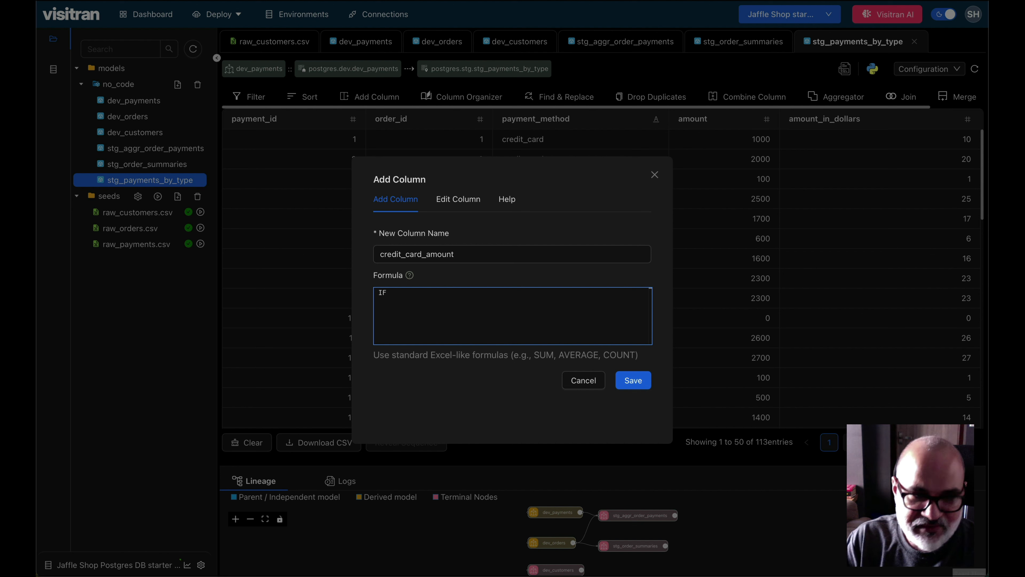
type("(pa")
Step: Enter the formula IF(payment_method="credit_card", amount_in_dollars, 0) for the credit_card_amount column
key("Down")
key("Return")
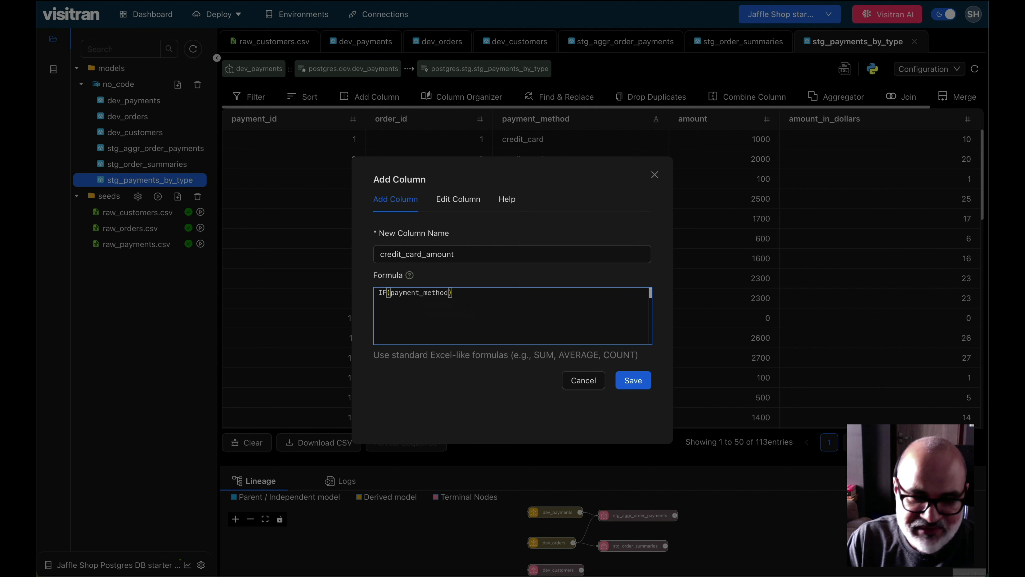
type("=\"credir")
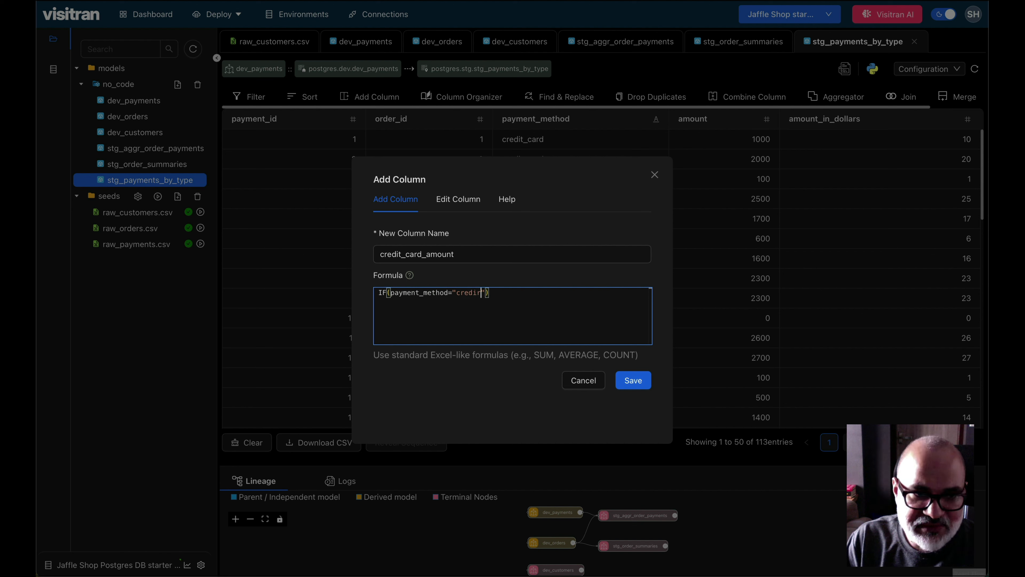
type("_card\",")
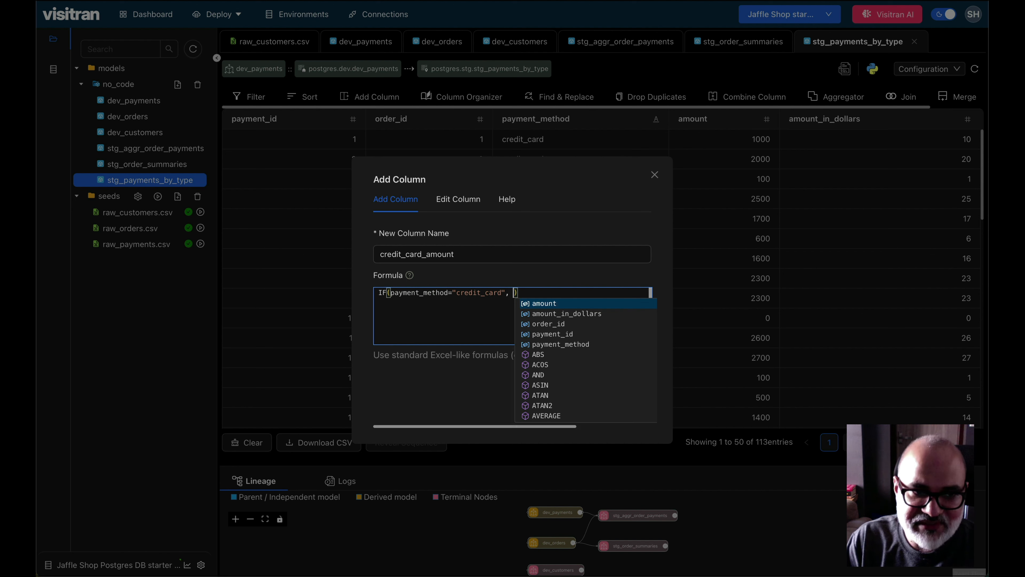
key("Return")
type(", 0")
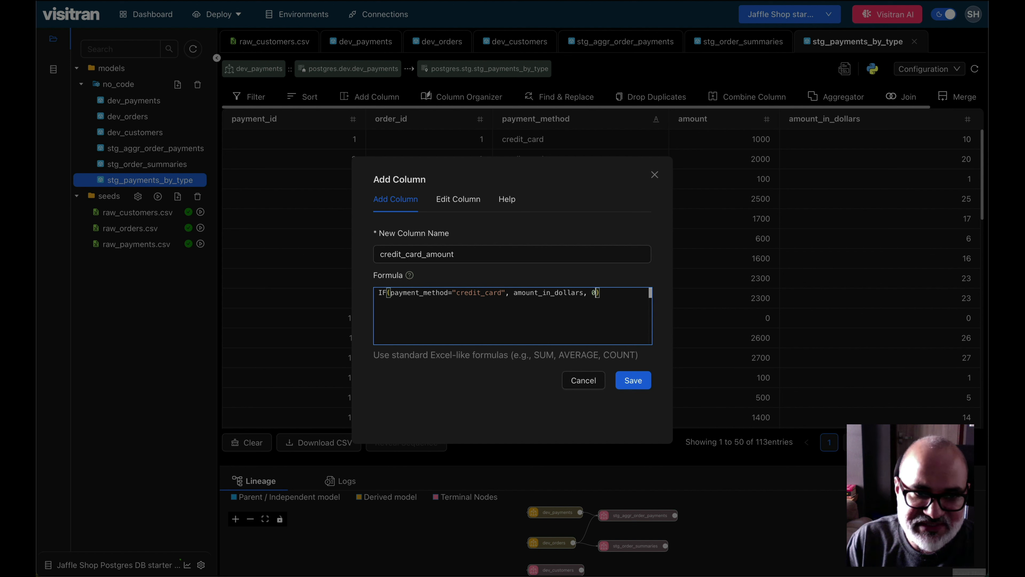
Step: Copy the whole credit card formula for reuse and save the credit_card_amount column
key("super+a")
right_click(551, 295)
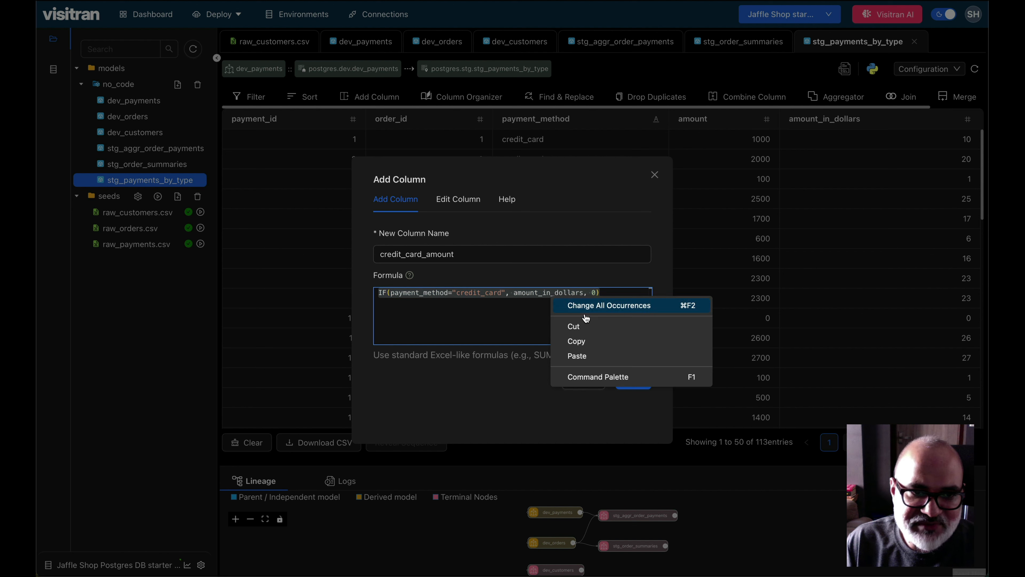
left_click(609, 339)
left_click(548, 329)
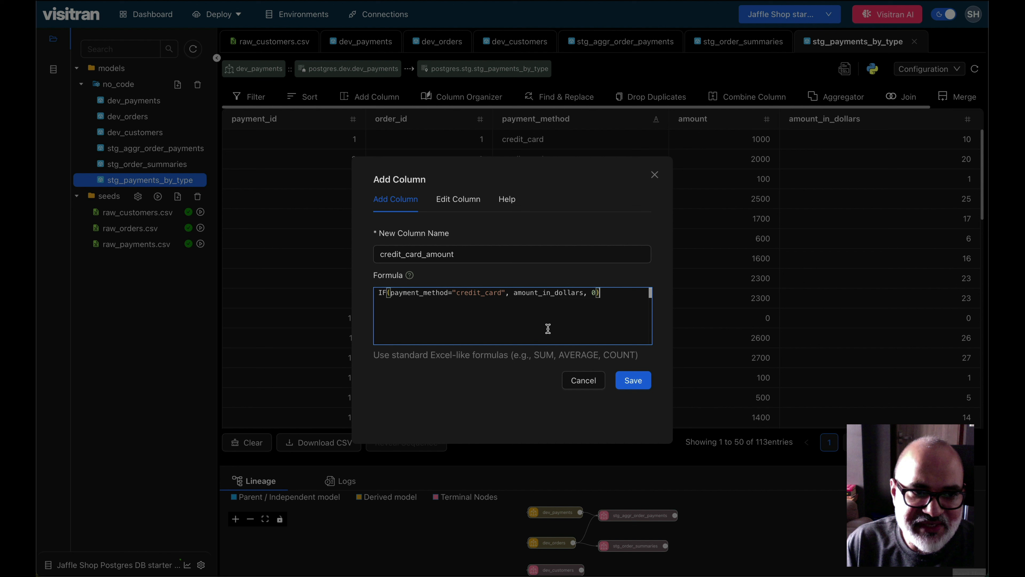
left_click(637, 383)
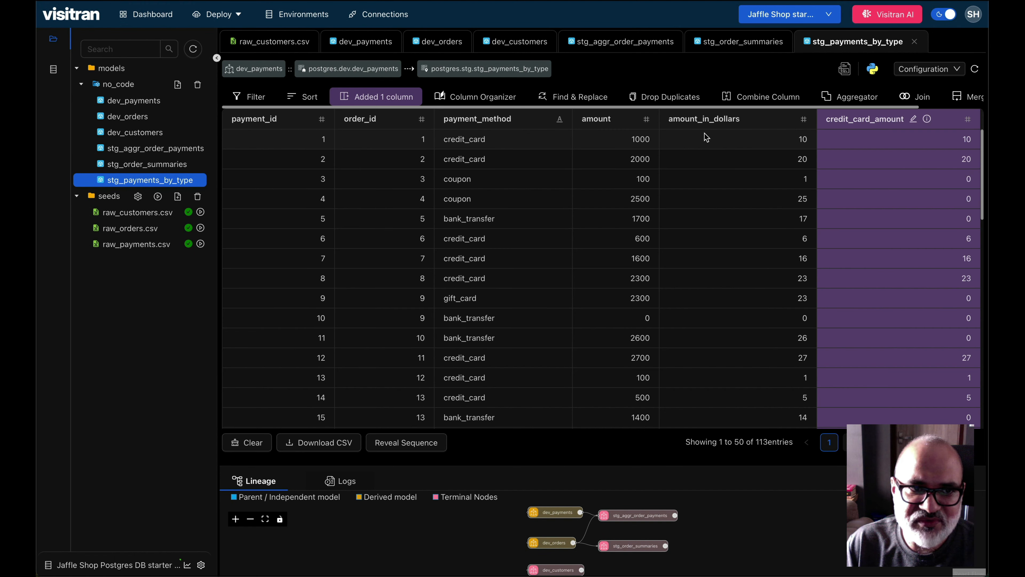
double_click(462, 139)
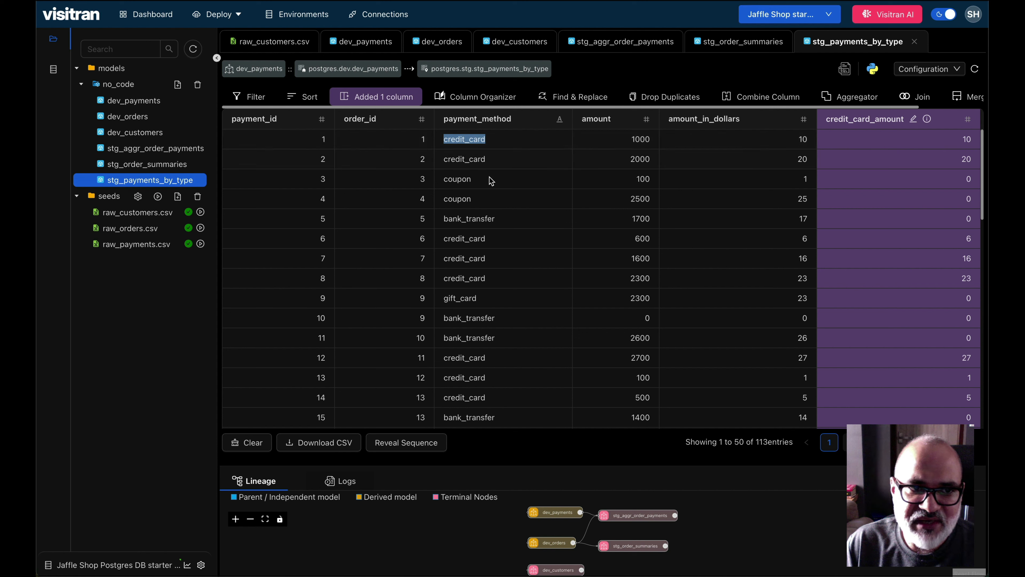
double_click(458, 178)
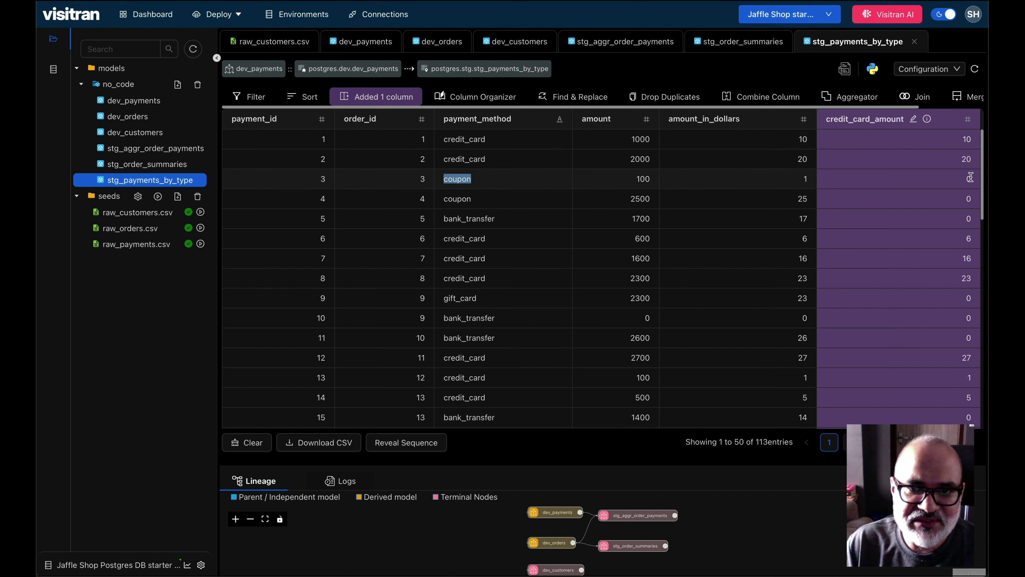
left_click(911, 184)
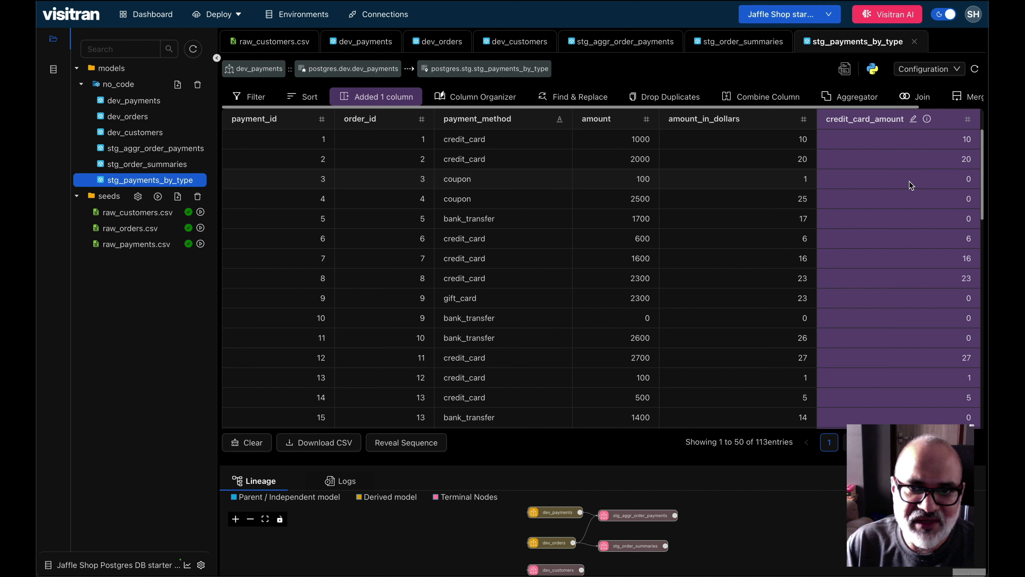
Step: Add a coupon_amount column by reusing the copied formula as IF(payment_method="coupon", amount_in_dollars, 0)
left_click(368, 99)
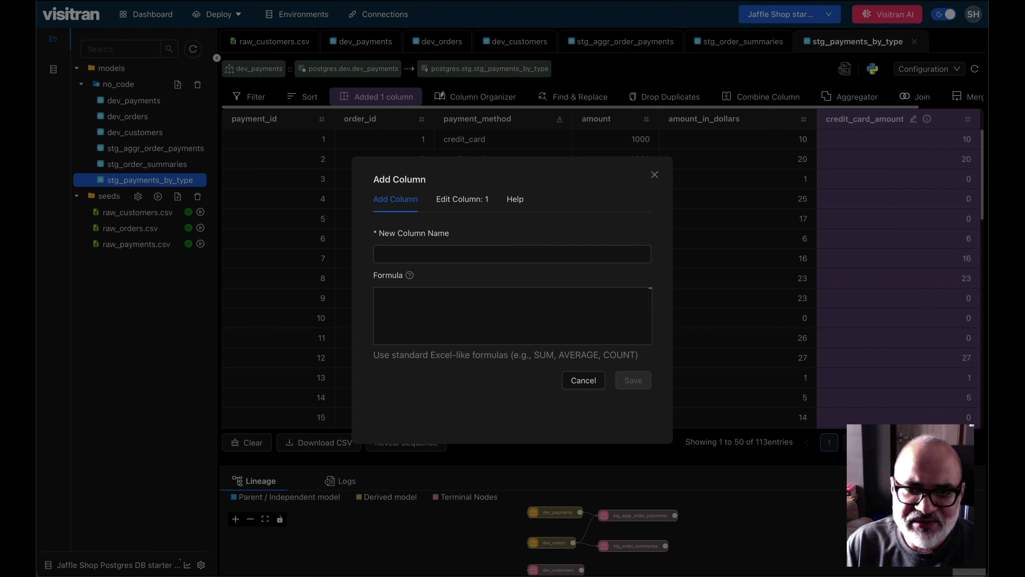
left_click(442, 253)
type("coupon_amount")
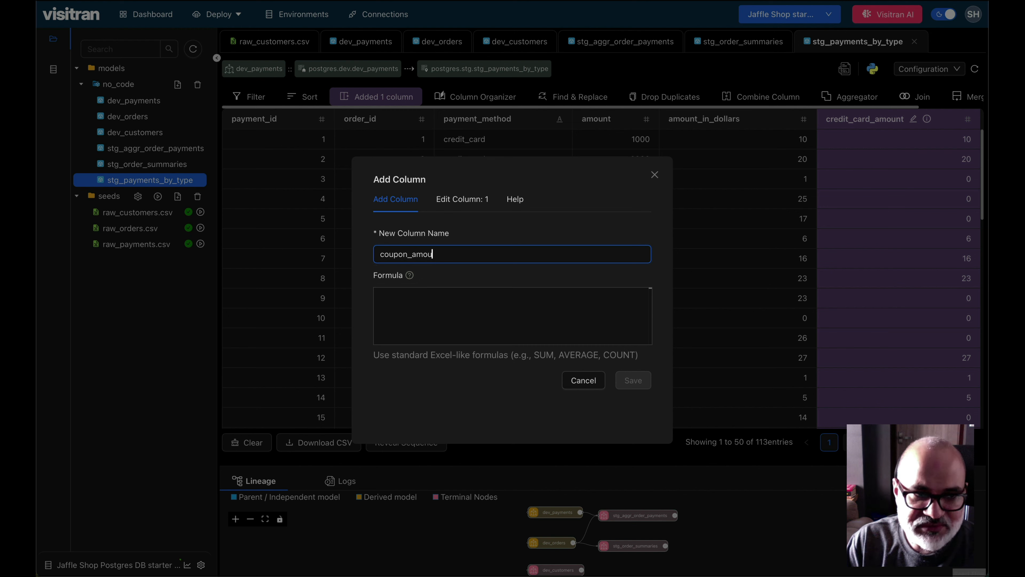
left_click(484, 298)
key("ctrl+v")
double_click(478, 291)
type("coupon")
left_click(633, 380)
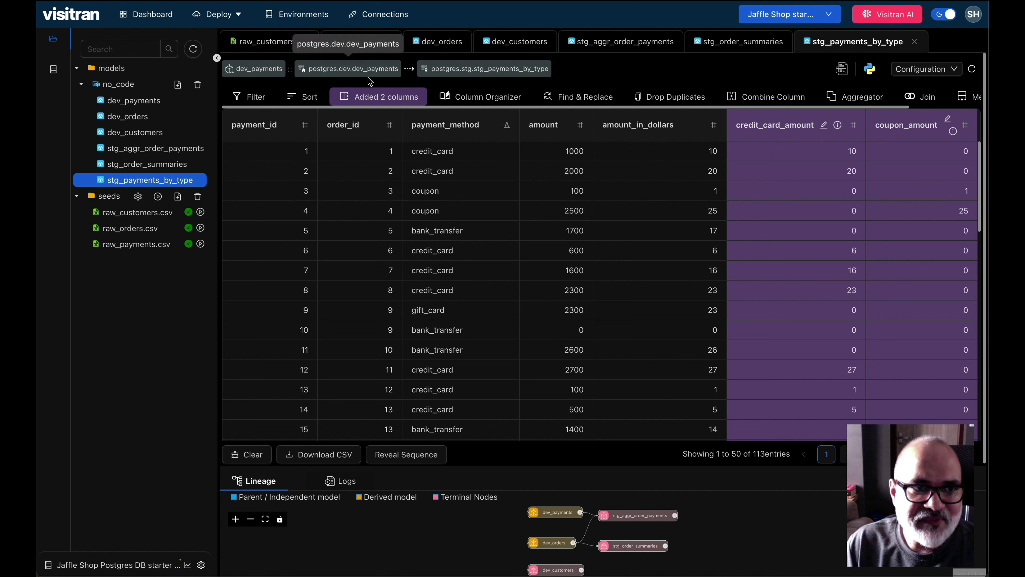
Step: Add a bank_transfer_amount column by reusing the copied formula as IF(payment_method="bank_transfer", amount_in_dollars, 0)
left_click(385, 99)
left_click(456, 247)
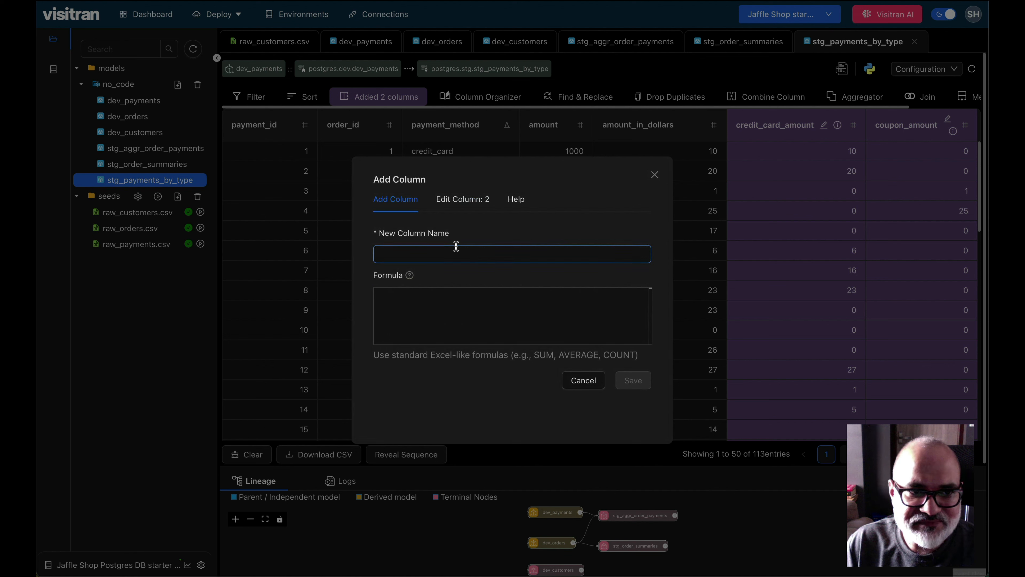
type("bank_transfer_amount")
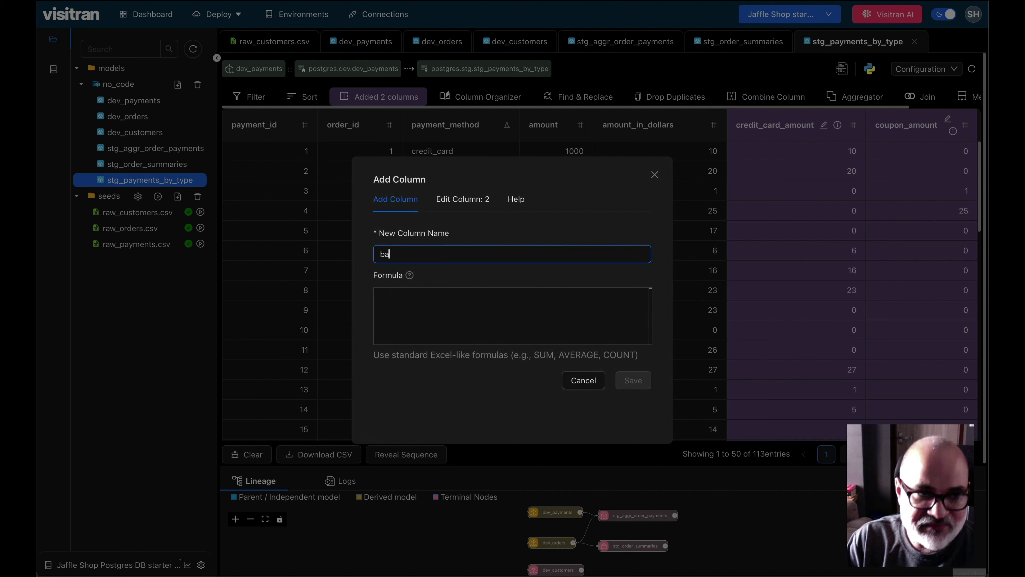
key("Tab")
key("super+v")
double_click(479, 293)
type("bank_transfer")
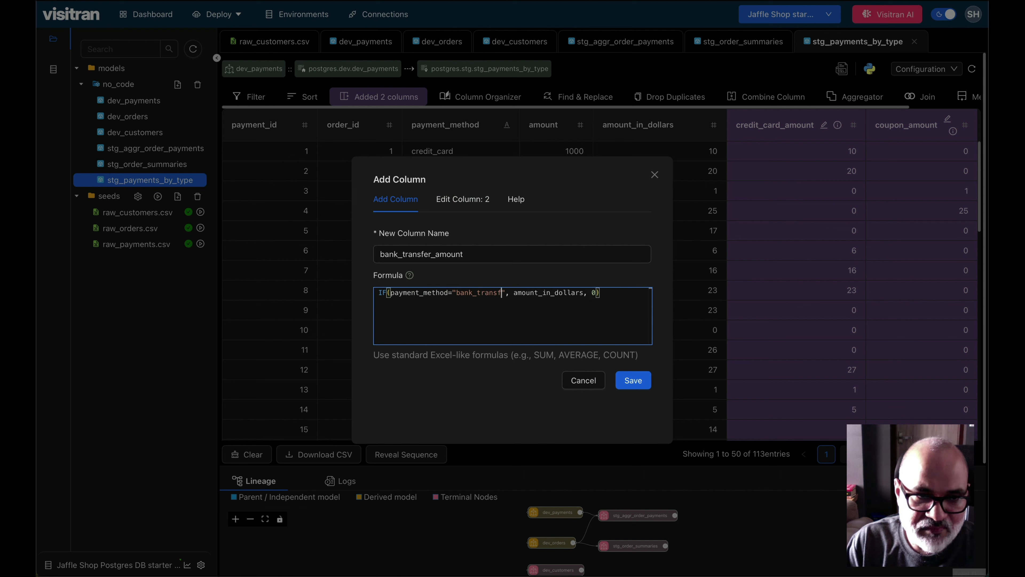
left_click(633, 380)
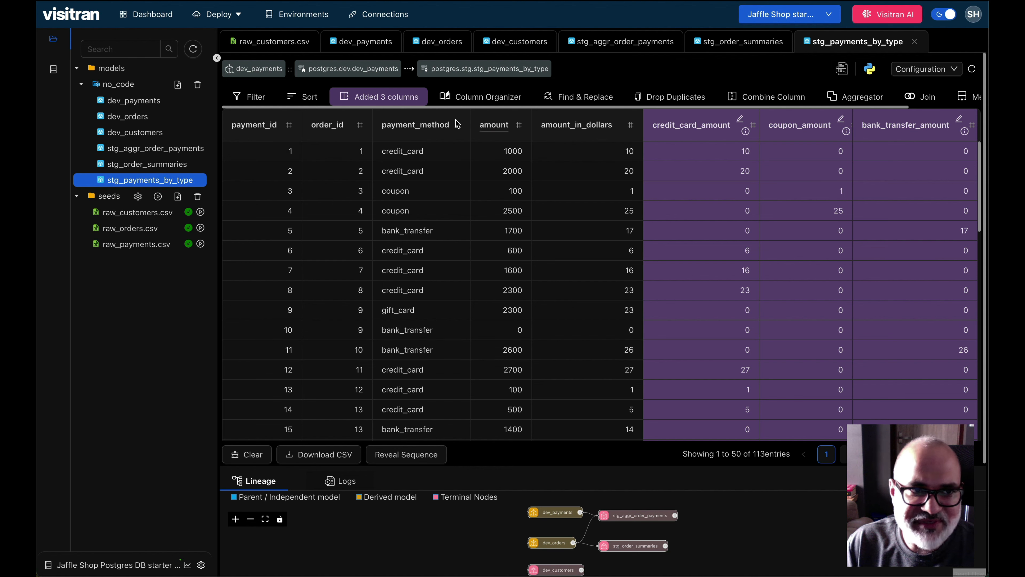
Step: Add a gift_card_amount column by reusing the copied formula as IF(payment_method="gift_card", amount_in_dollars, 0)
left_click(406, 100)
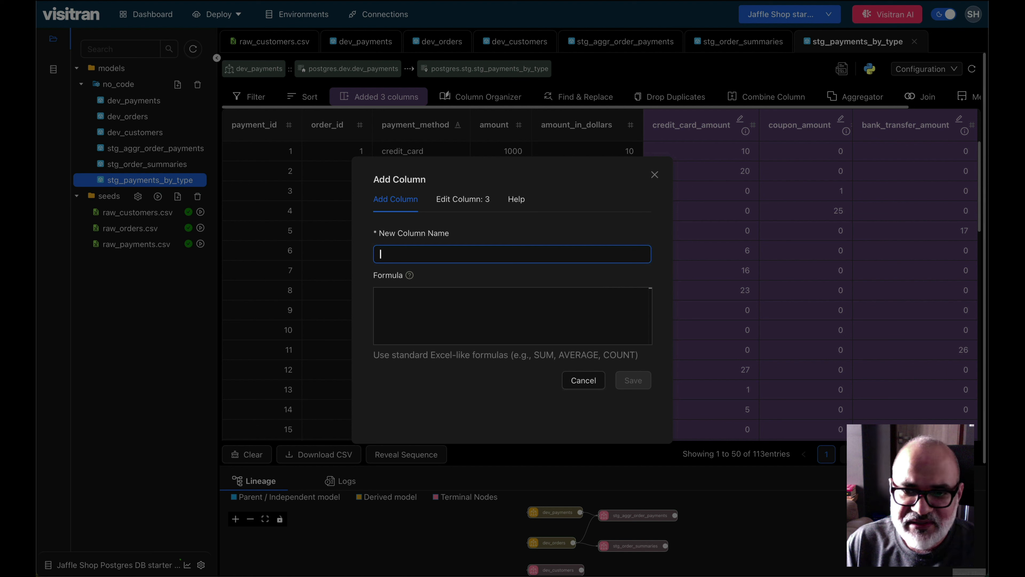
type("gift")
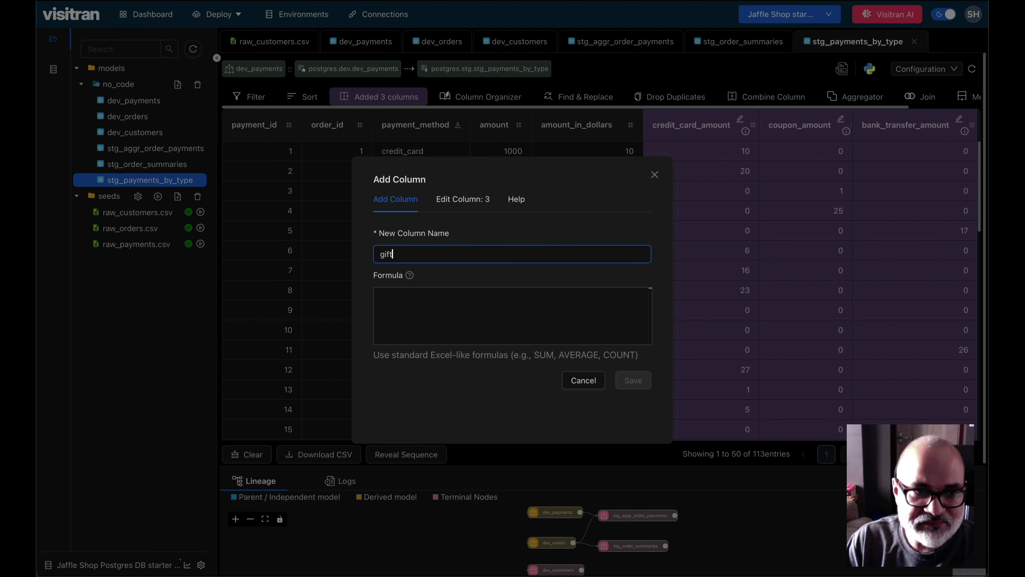
type("_card_amount")
key("Tab")
key("super+v")
double_click(474, 292)
type("gift_card")
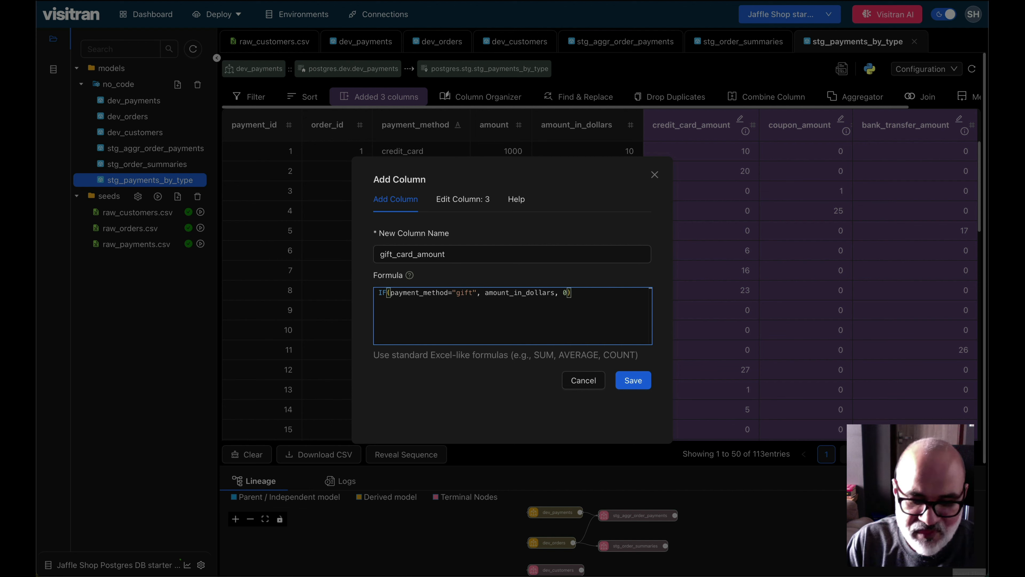
left_click(624, 380)
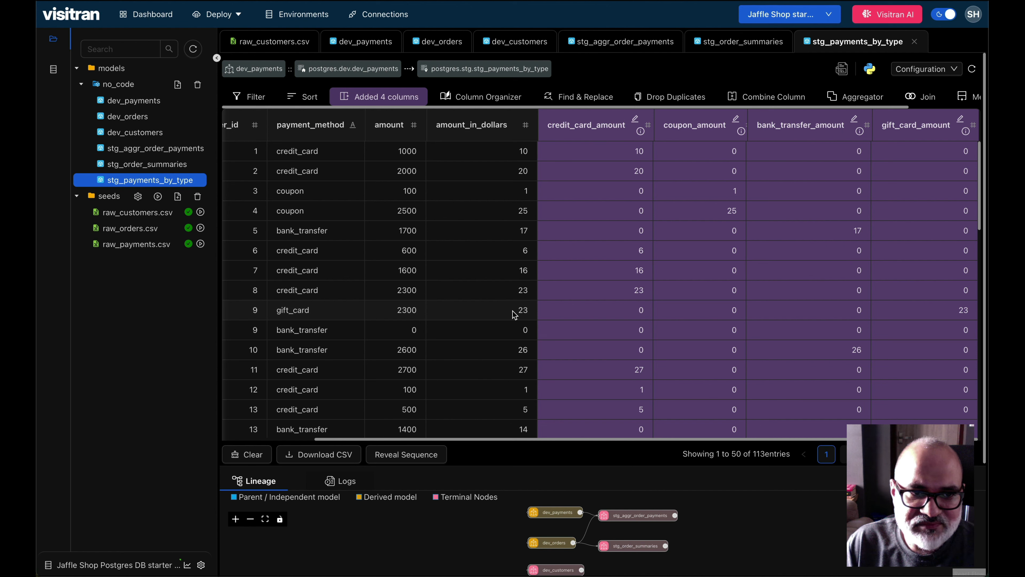
Step: Start an aggregation on the model, grouped by order_id
scroll(946, 321, "down", 5)
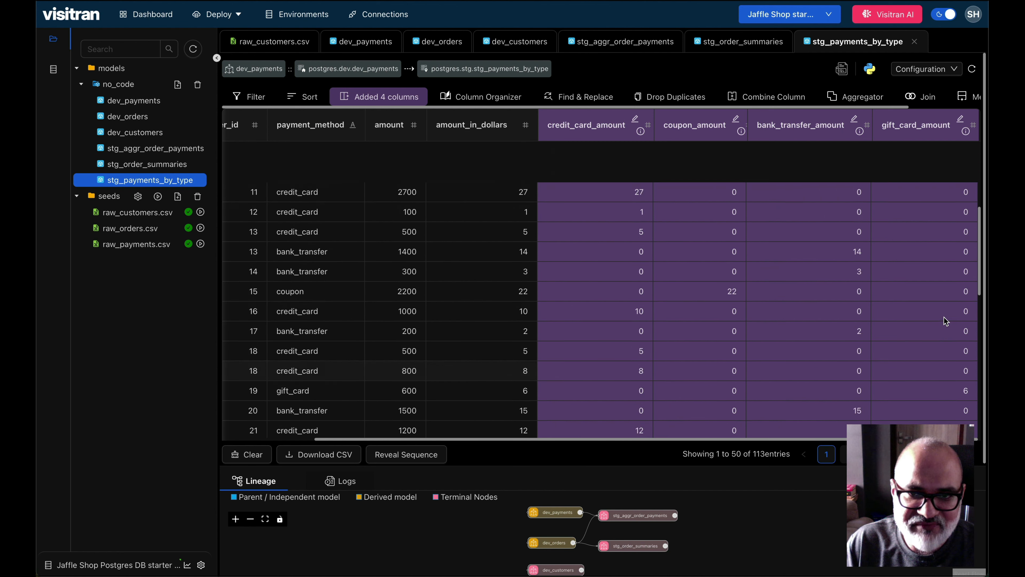
scroll(944, 317, "up", 5)
scroll(848, 272, "left", 3)
scroll(849, 271, "left", 1)
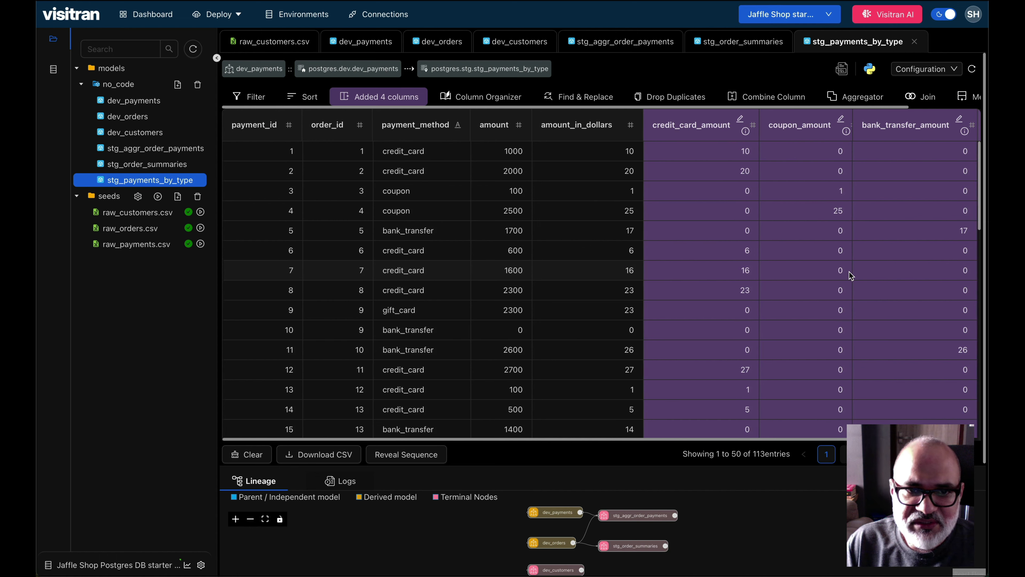
left_click(869, 98)
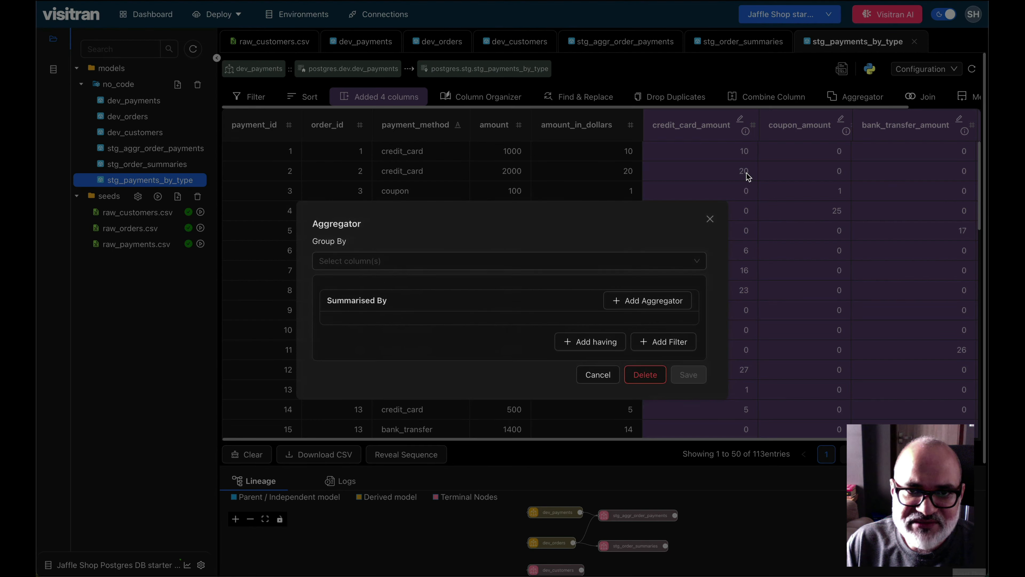
left_click(423, 263)
left_click(424, 302)
left_click(523, 237)
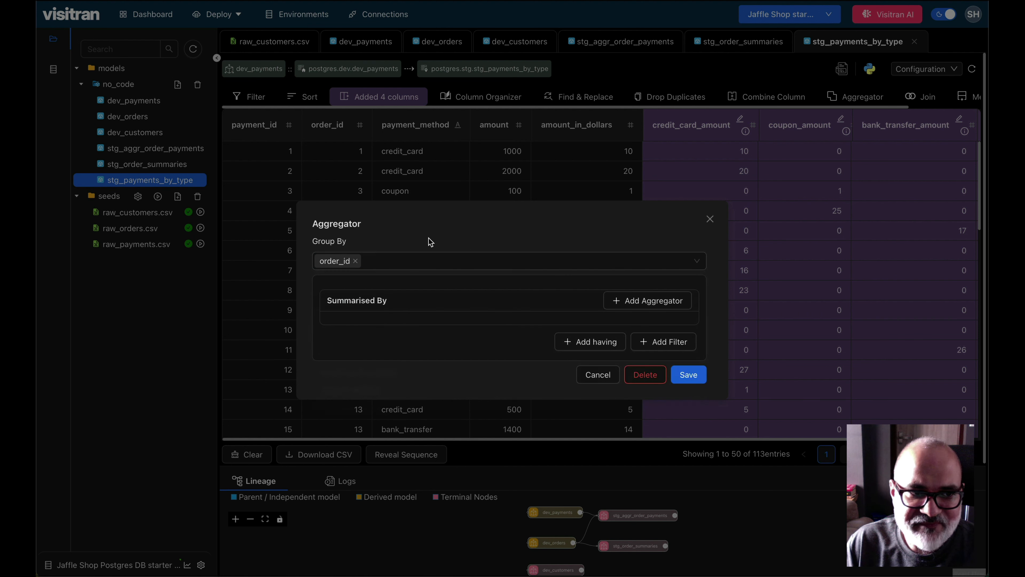
Step: Add an aggregator that computes the SUM of credit_card_amount with the alias credit_card_total
left_click(650, 301)
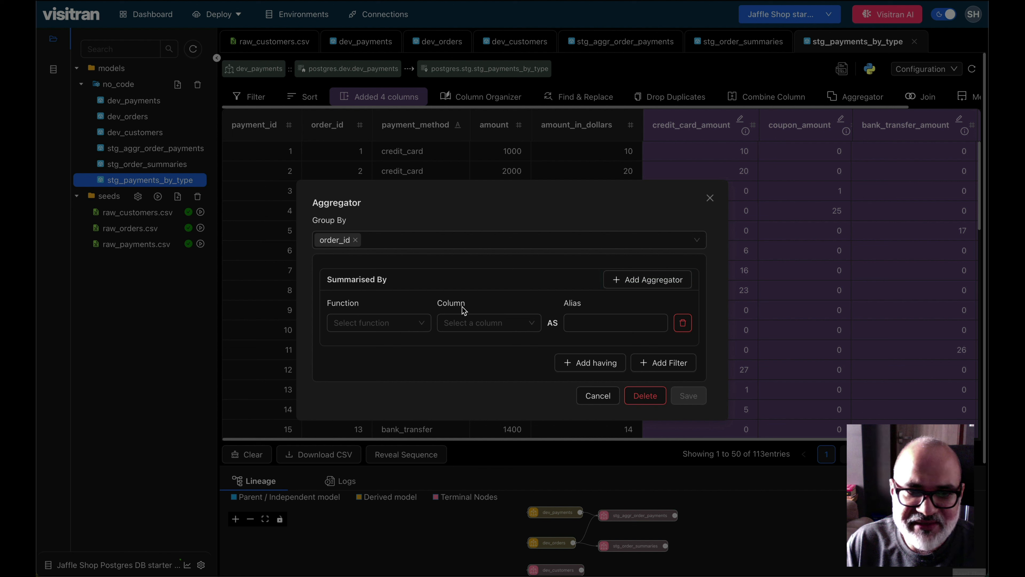
left_click(369, 326)
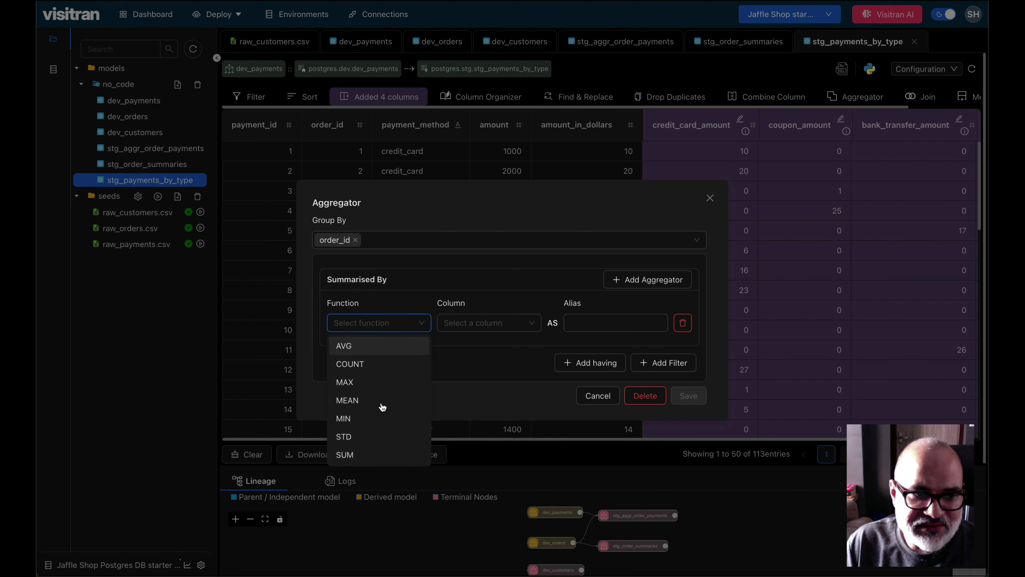
left_click(382, 454)
left_click(487, 323)
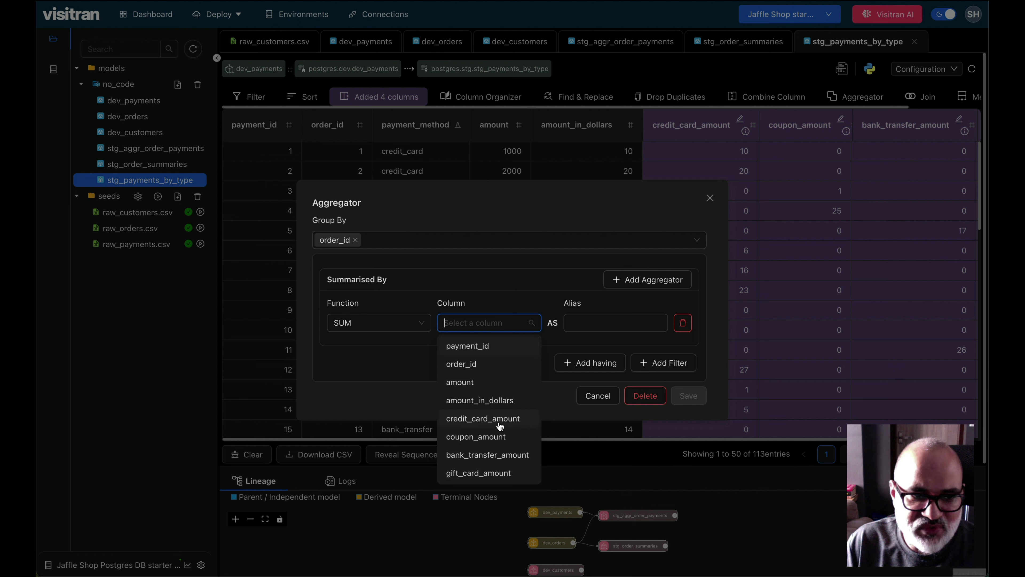
left_click(512, 418)
left_click(626, 327)
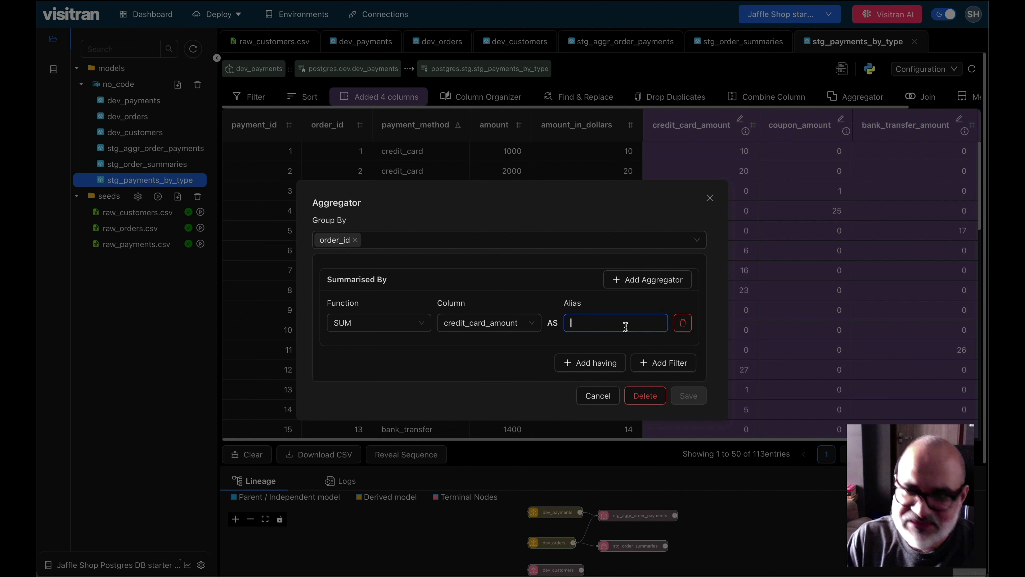
type("credit_card_tot")
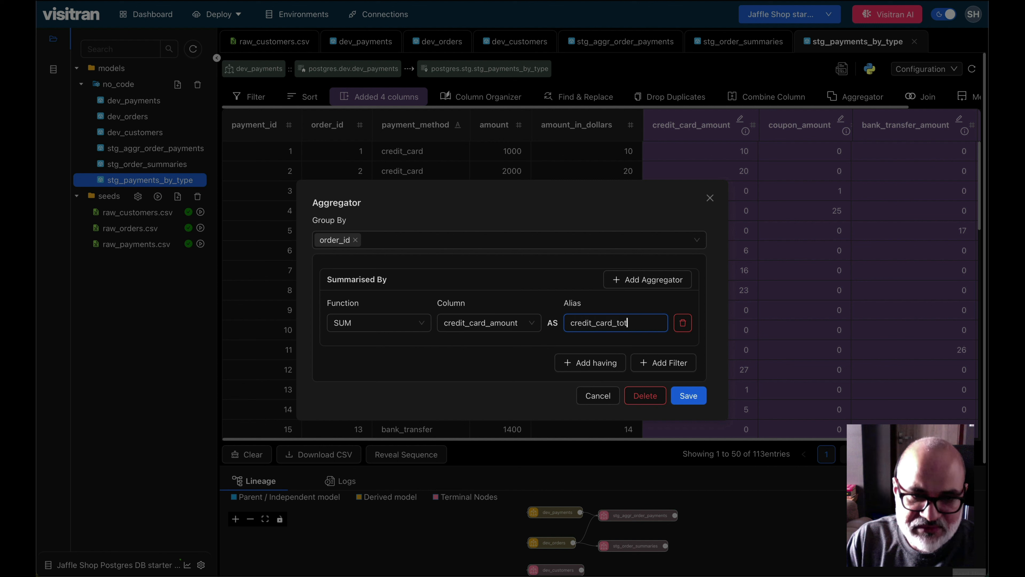
type("al")
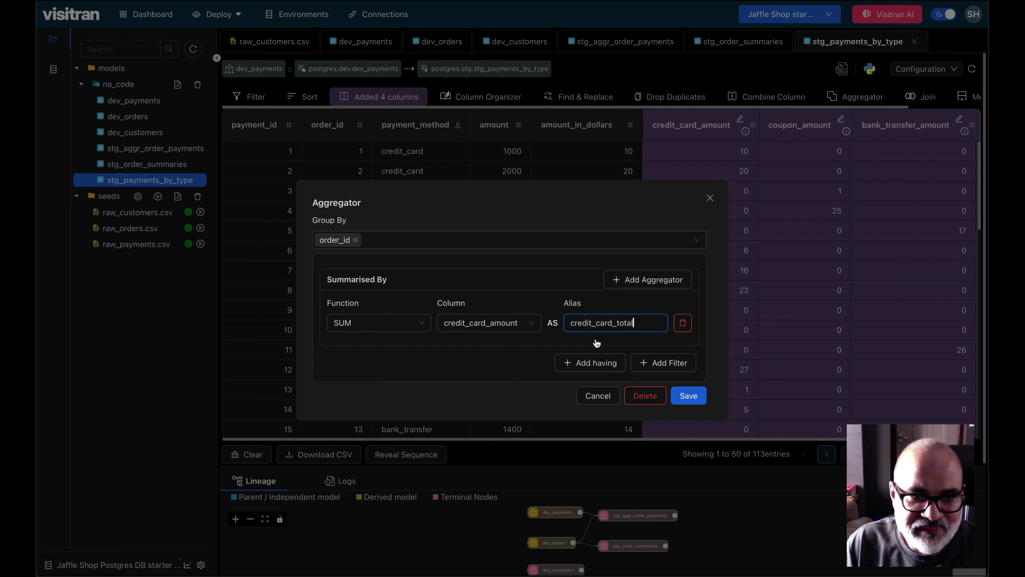
Step: Add a second aggregator for the SUM of coupon_amount with the alias coupon_amount_total
left_click(642, 280)
left_click(412, 341)
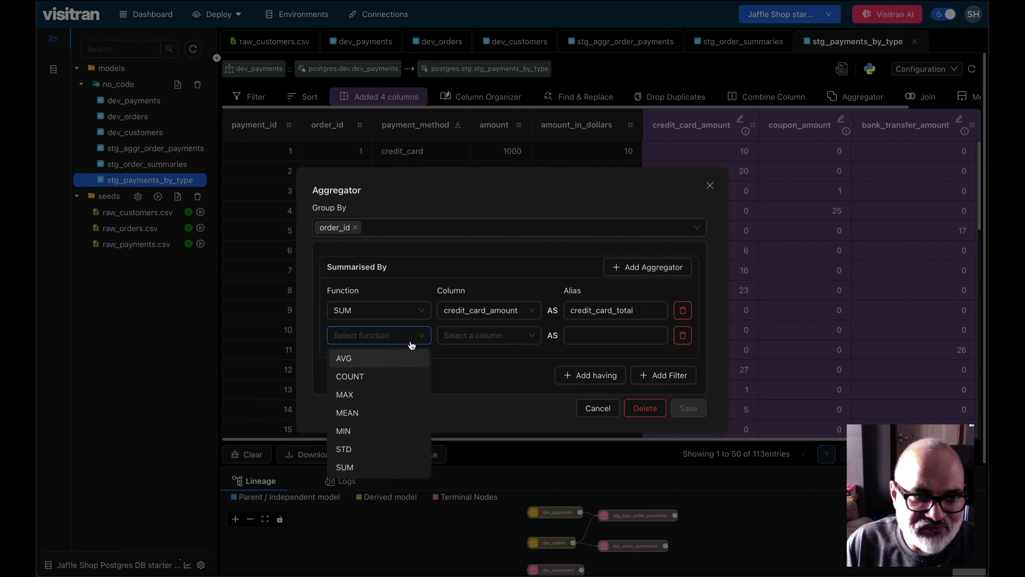
left_click(394, 467)
left_click(508, 339)
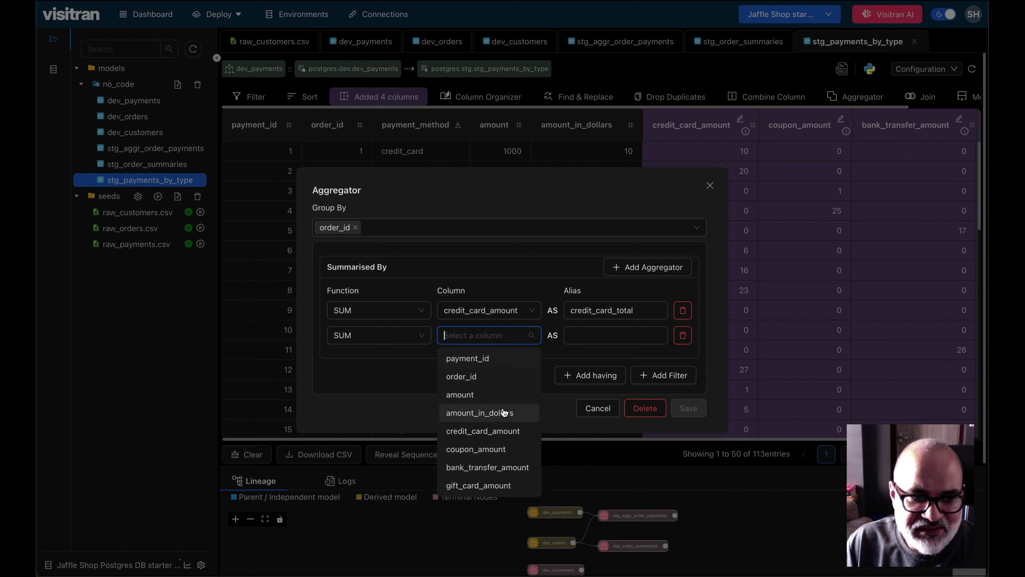
left_click(516, 456)
type("coupon_amount_total")
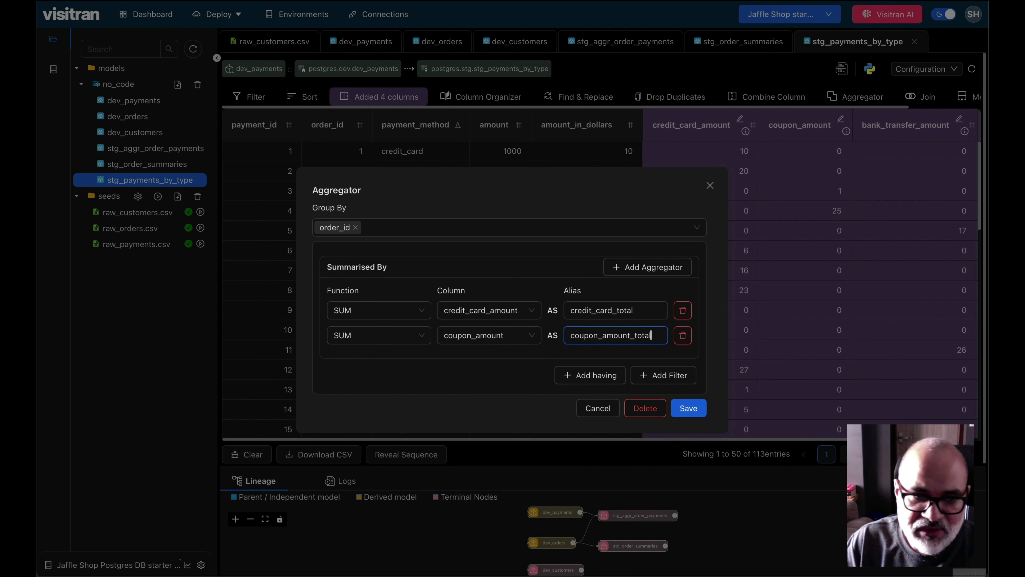
Step: Add a third aggregator for the SUM of bank_transfer_amount with the alias bank_transfer_total
left_click(647, 267)
left_click(379, 348)
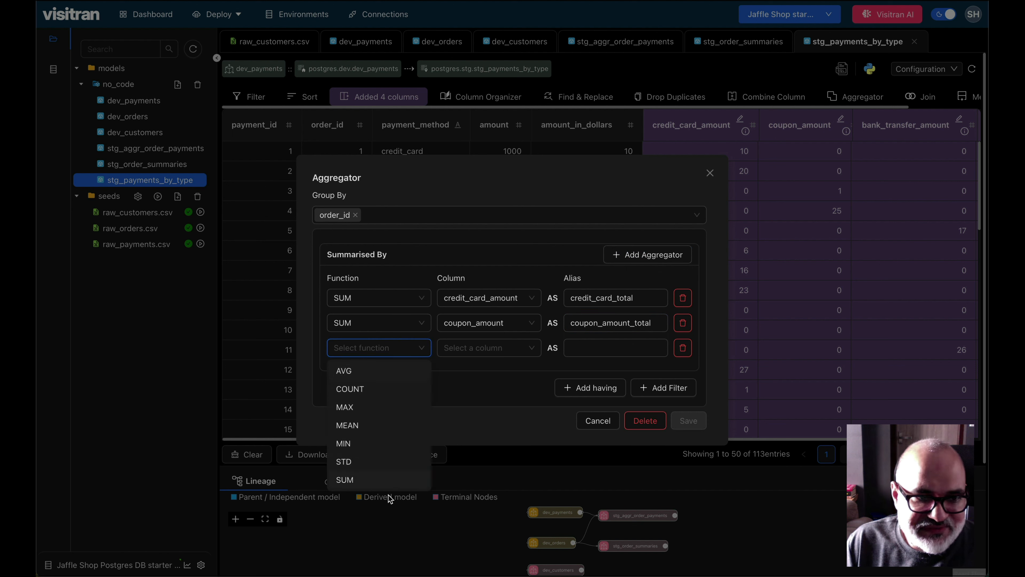
left_click(343, 478)
left_click(488, 348)
left_click(497, 481)
type("bank_t")
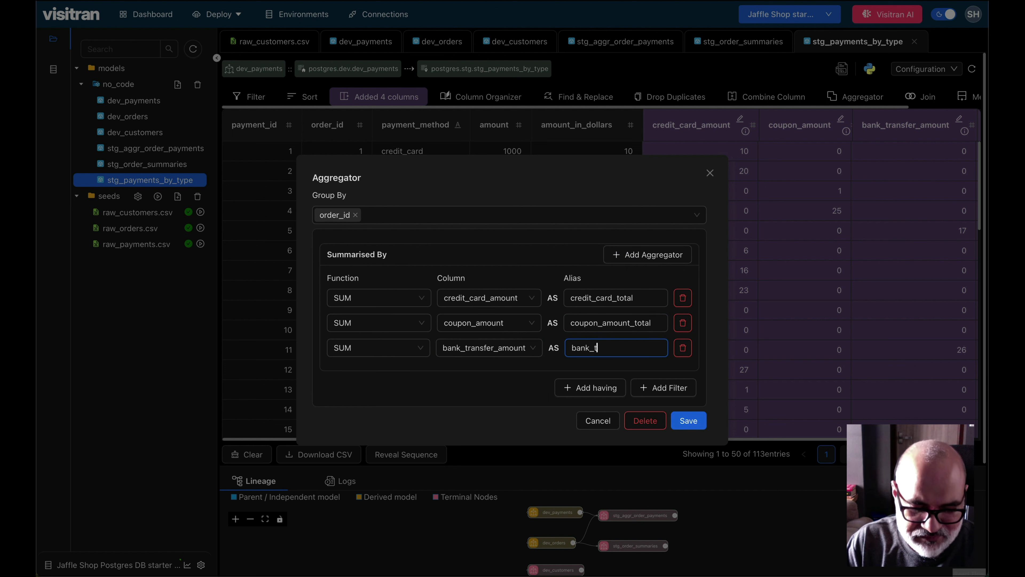
type("ransfer_total")
Step: Add a fourth aggregator for the SUM of gift_card_amount with the alias gift_card_total
left_click(648, 255)
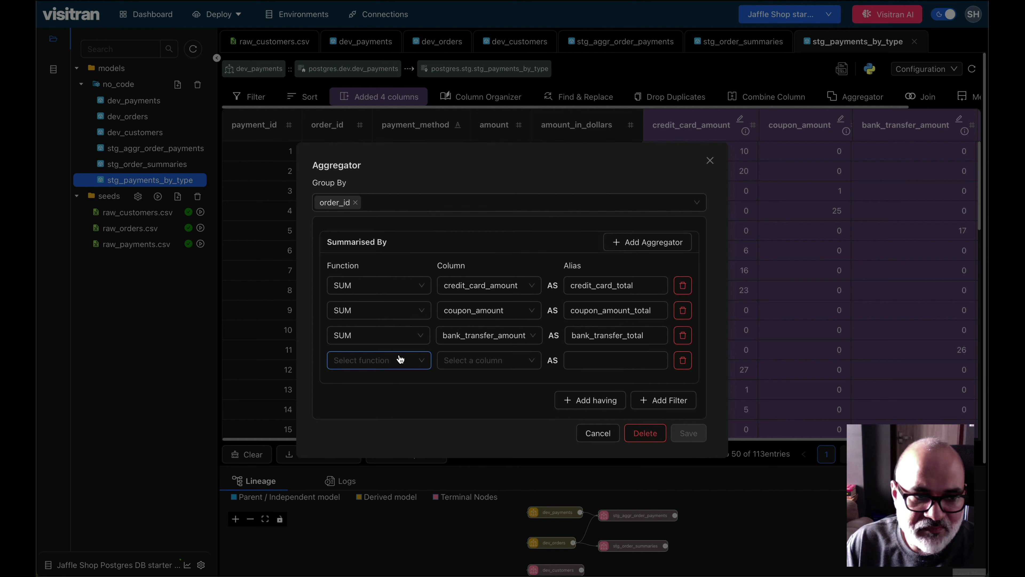
left_click(399, 360)
left_click(343, 491)
left_click(509, 365)
left_click(488, 509)
left_click(614, 361)
type("gi")
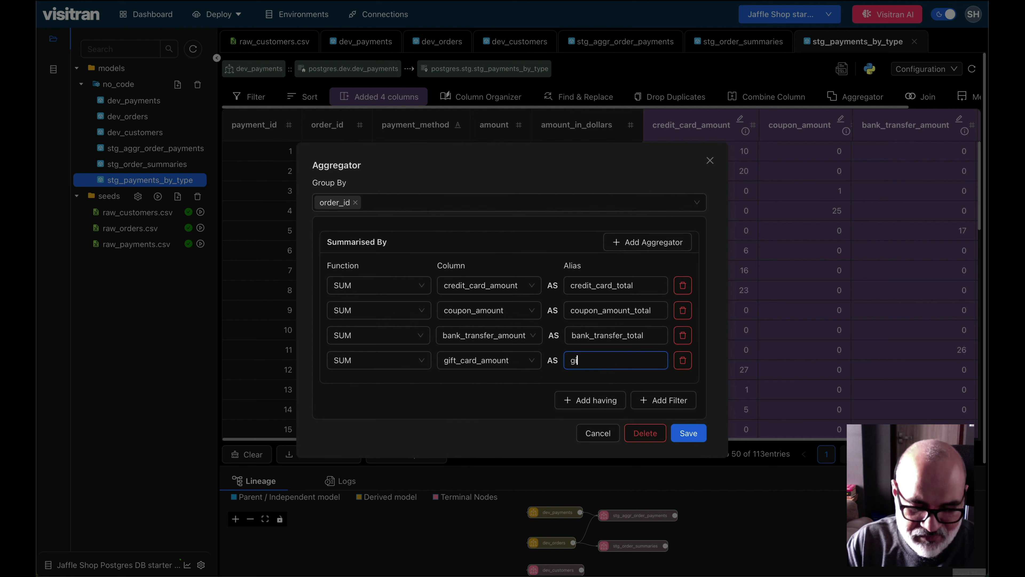
type("ft_card_total")
Step: Add a fifth aggregator for the SUM of amount_in_dollars with the alias total_amount_in_dollars, and save the aggregation
left_click(649, 242)
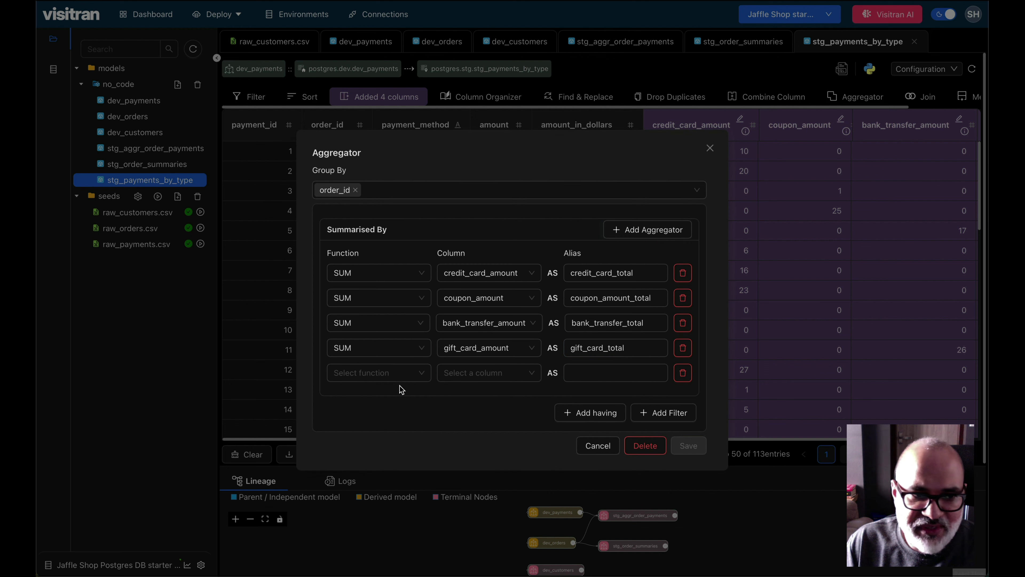
left_click(400, 372)
left_click(380, 510)
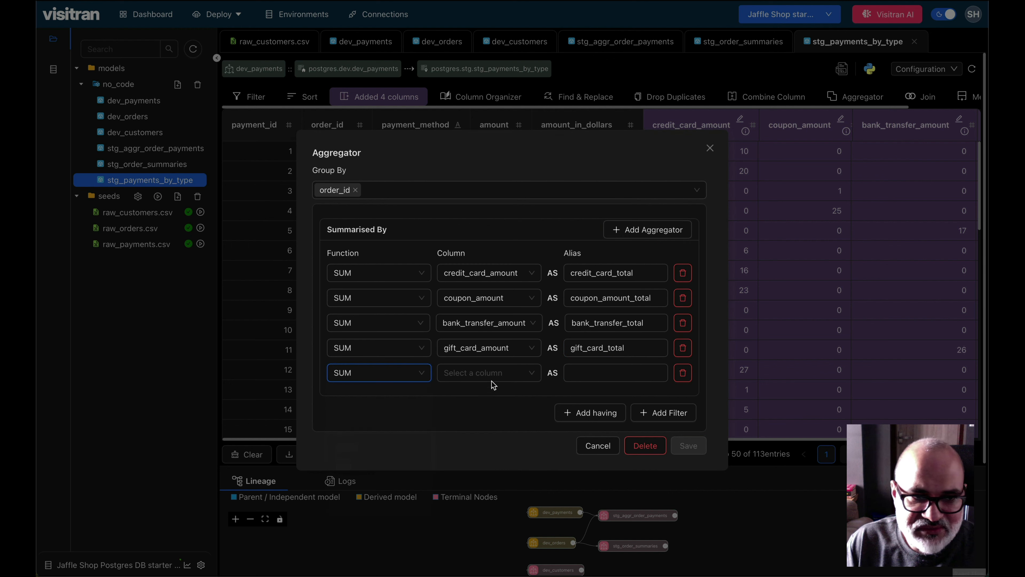
left_click(492, 377)
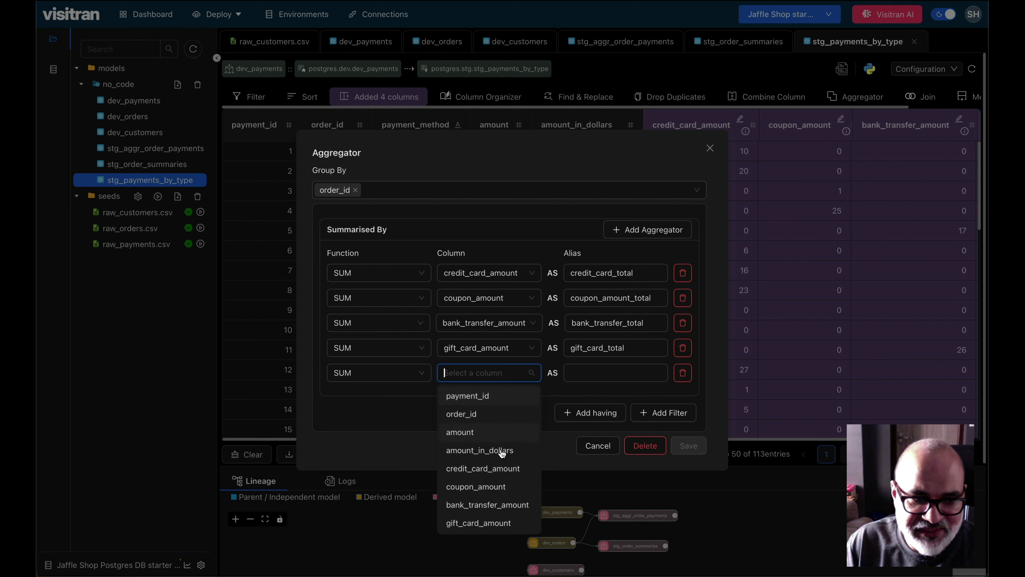
left_click(492, 450)
left_click(611, 373)
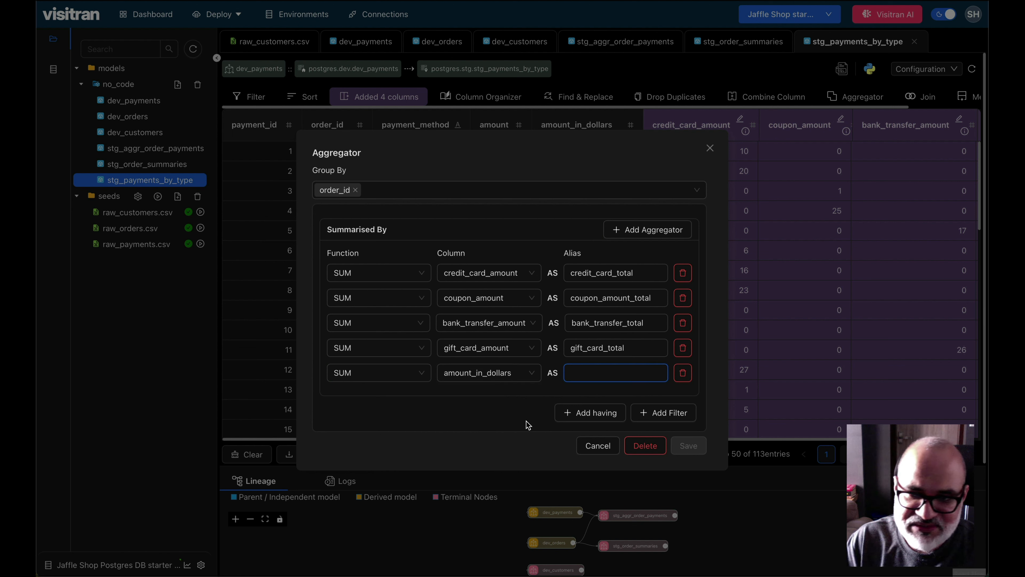
type("total_amount_")
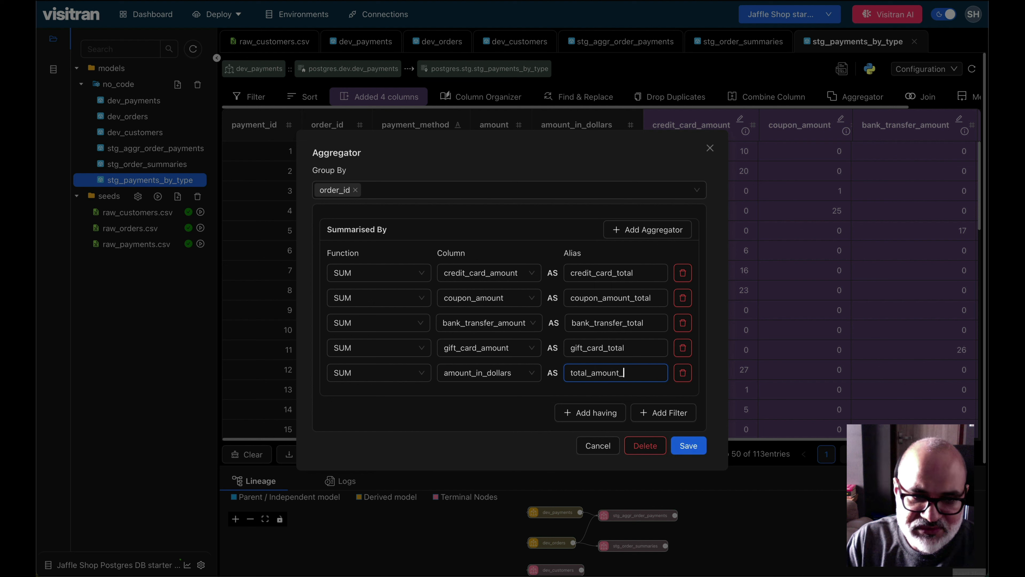
type("in_dollars")
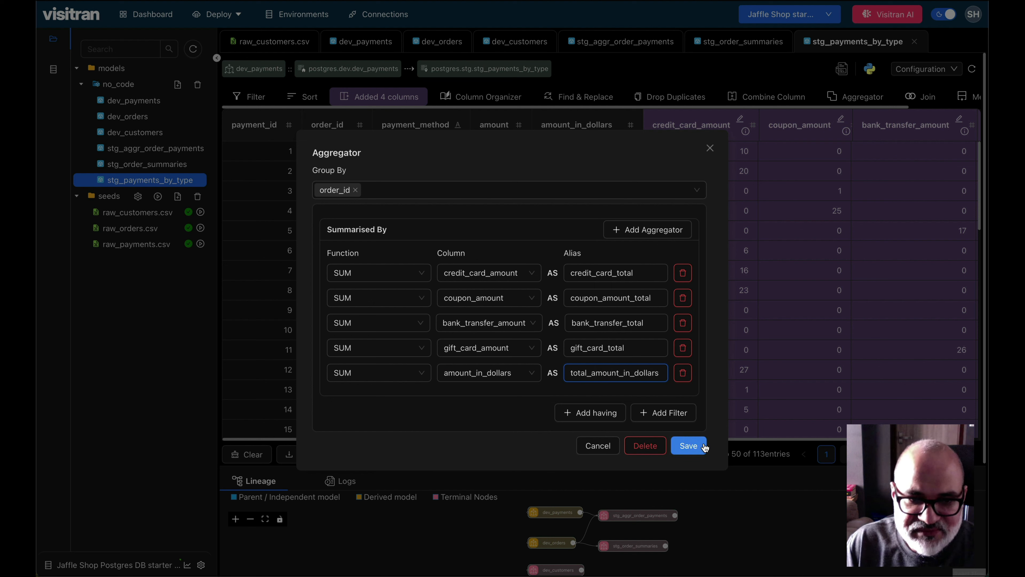
left_click(688, 445)
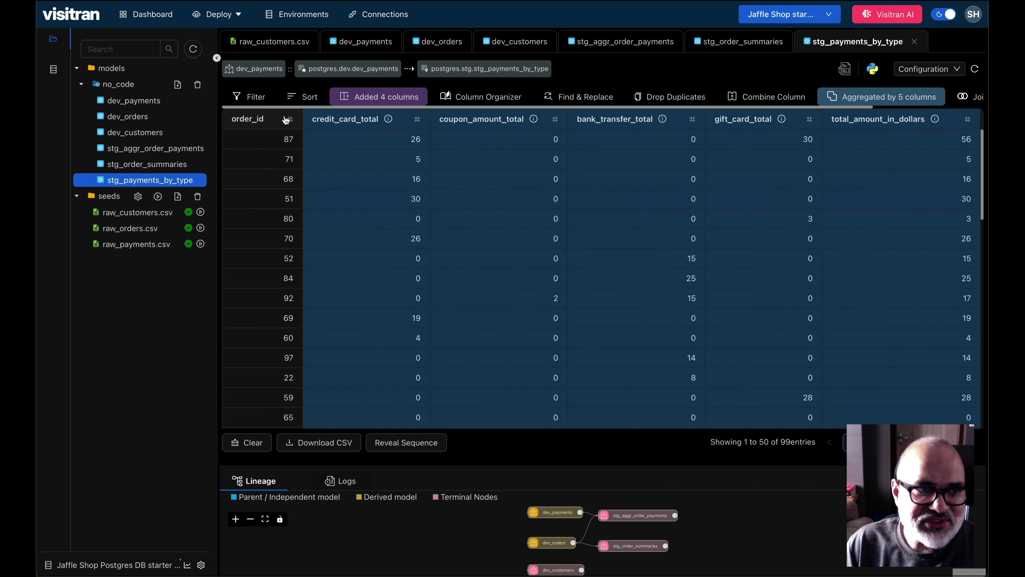
Step: Sort the aggregated results by order_id in ascending order
left_click(310, 98)
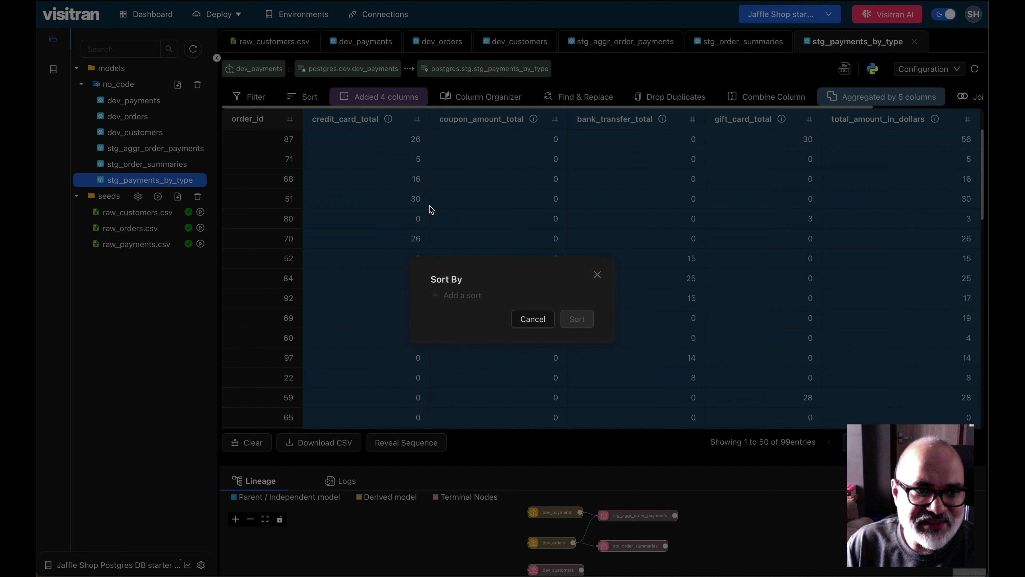
left_click(459, 295)
left_click(610, 333)
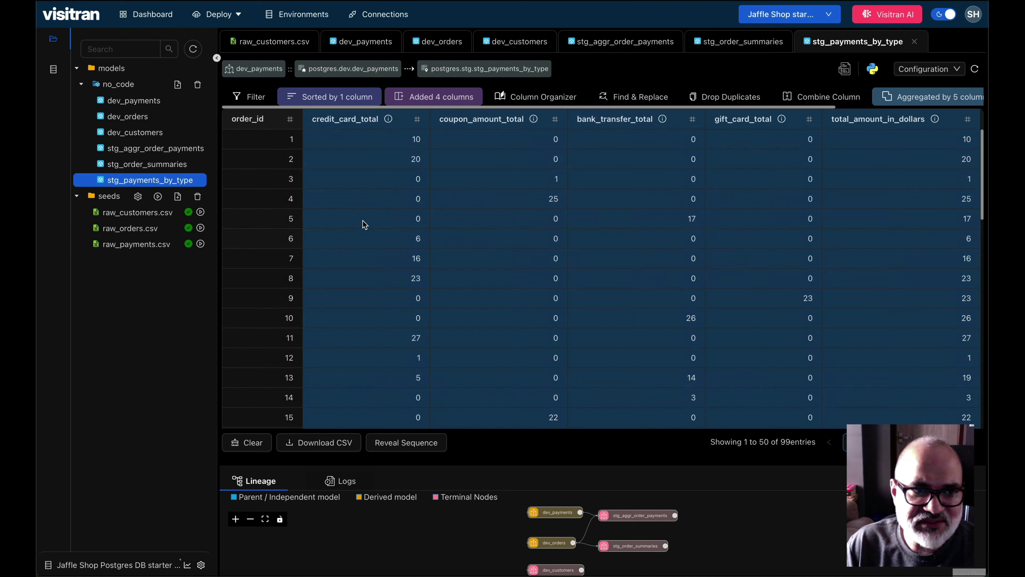
Step: Review the sorted rows and display the generated SQL query for stg_payments_by_type
scroll(363, 223, "down", 10)
scroll(363, 223, "up", 10)
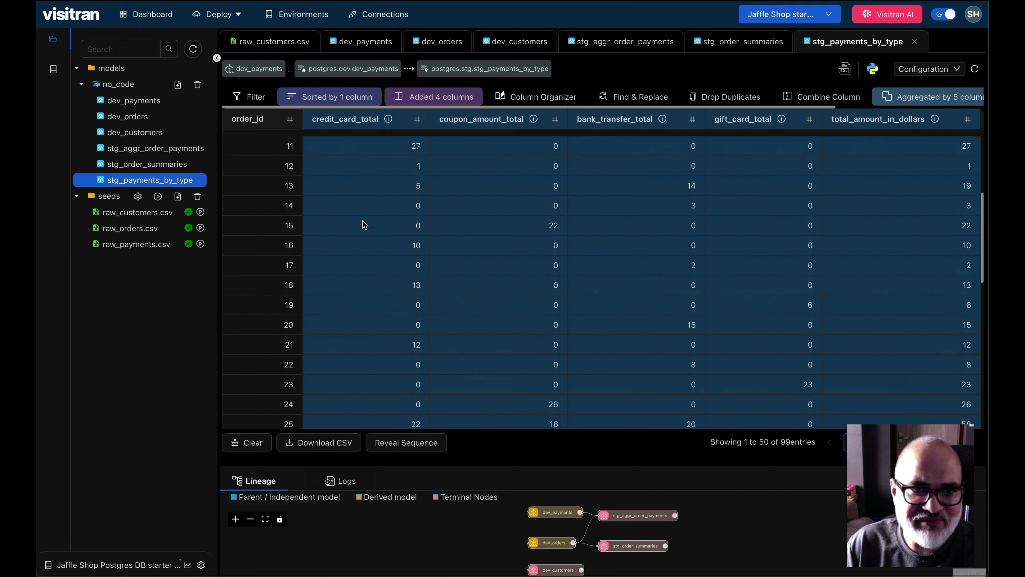
left_click(845, 68)
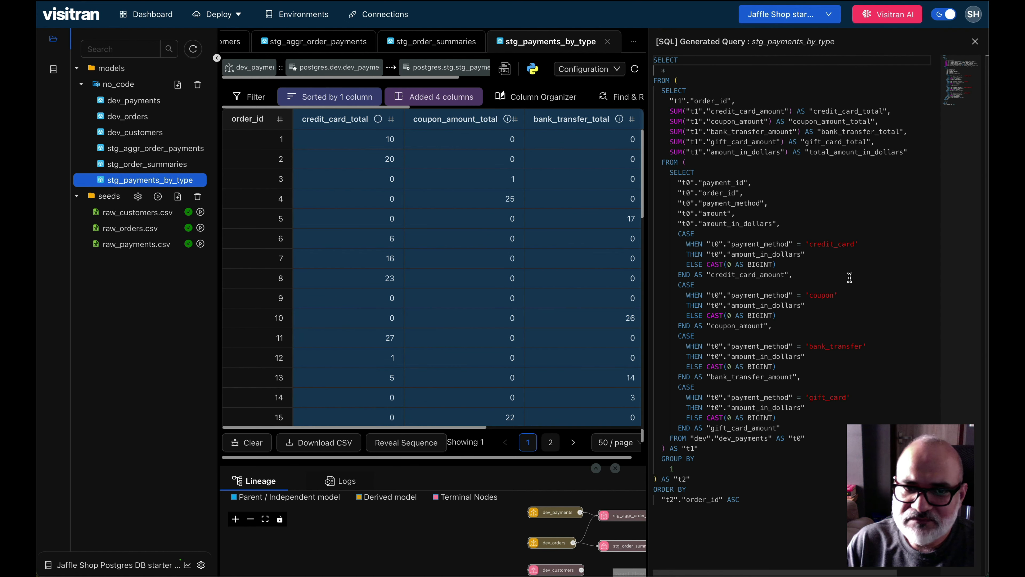